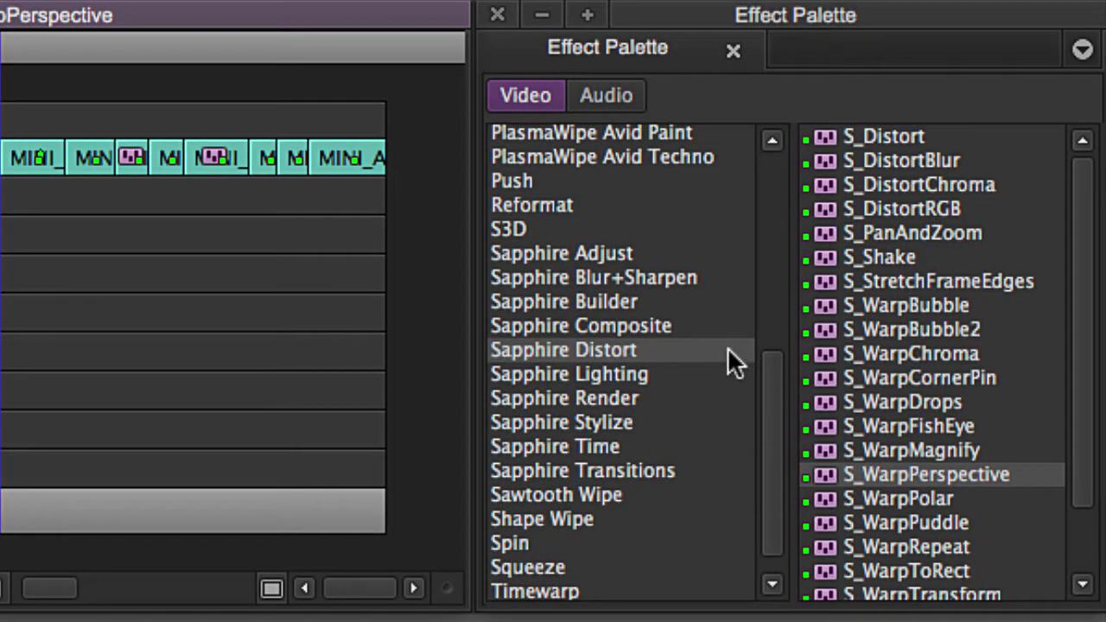
- Apply Sapphire Distort's S_WarpPerspective effect to the rally-car clip on V1
click(723, 350)
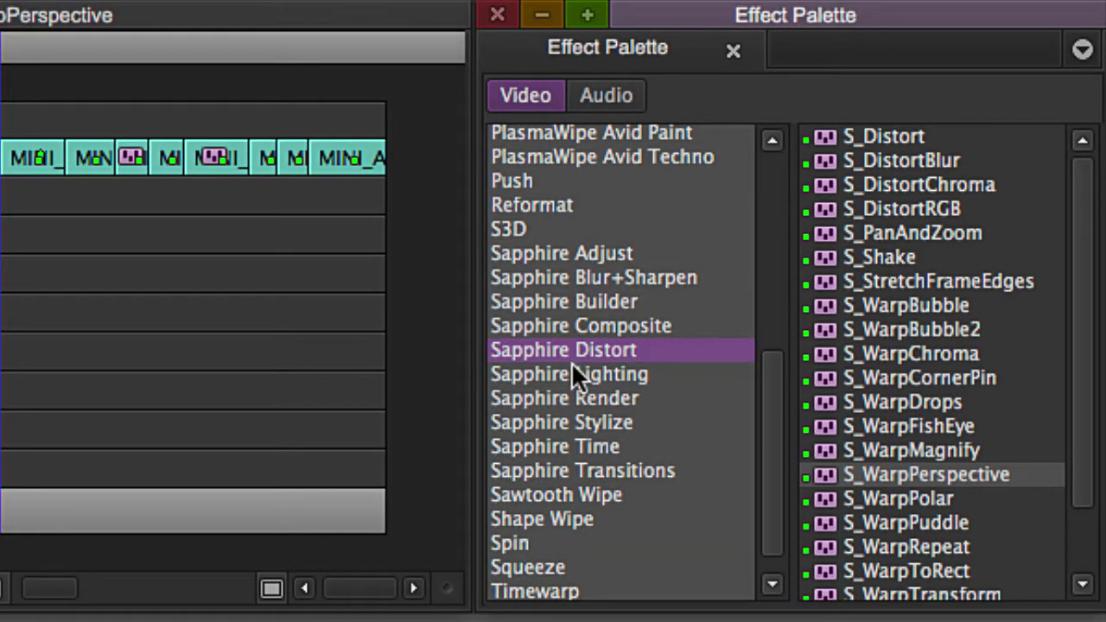
click(810, 474)
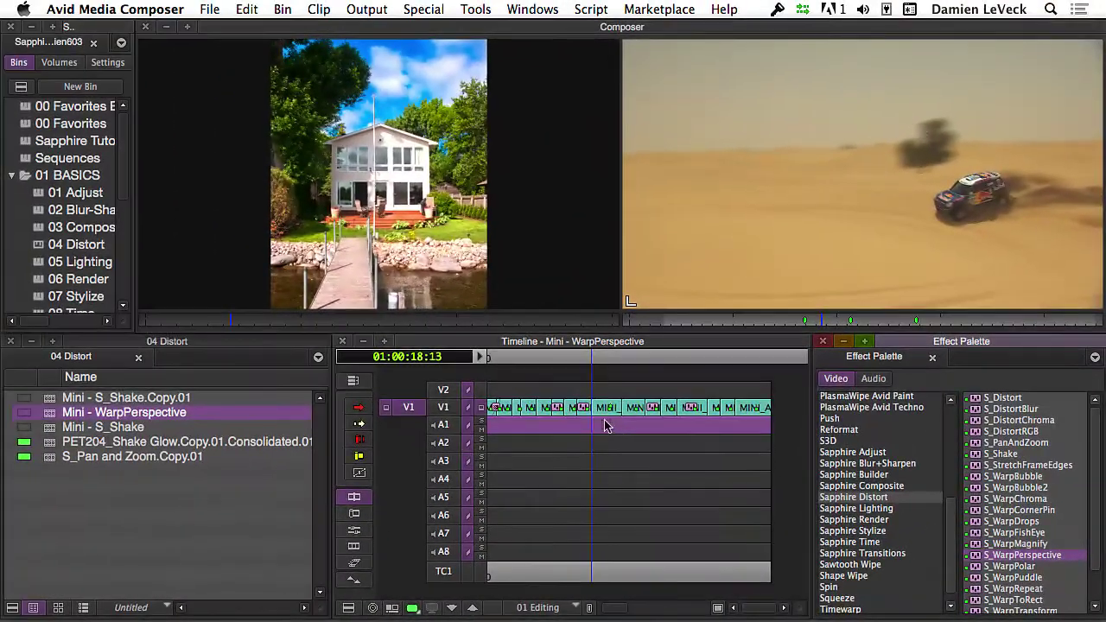
drag(605, 425, 606, 407)
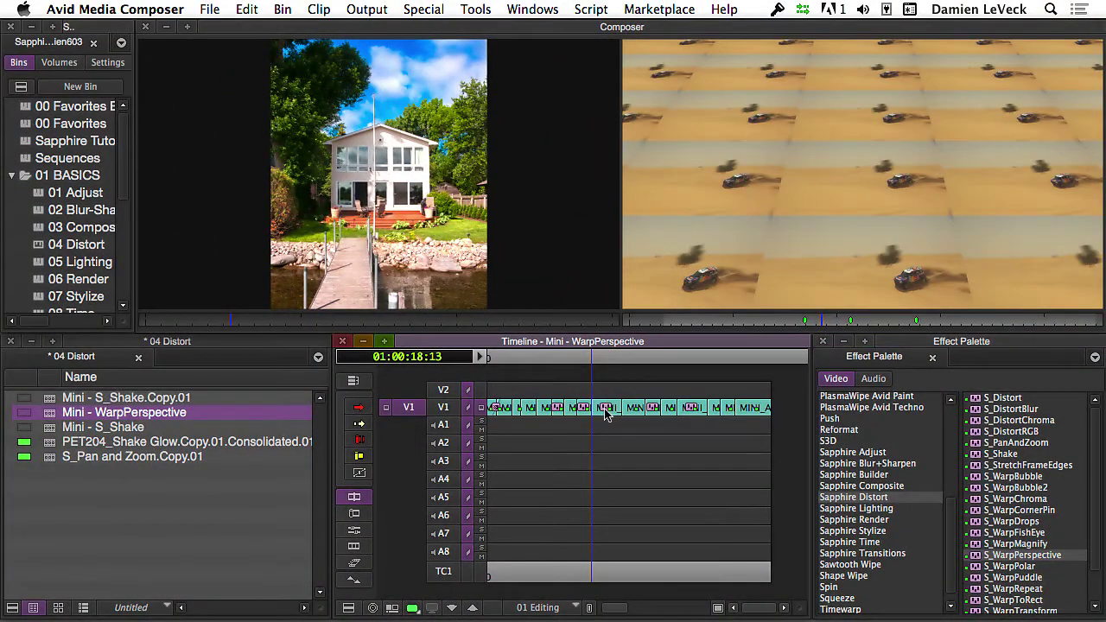
- Play and scrub the sequence to preview the tiled perspective warp
key(space)
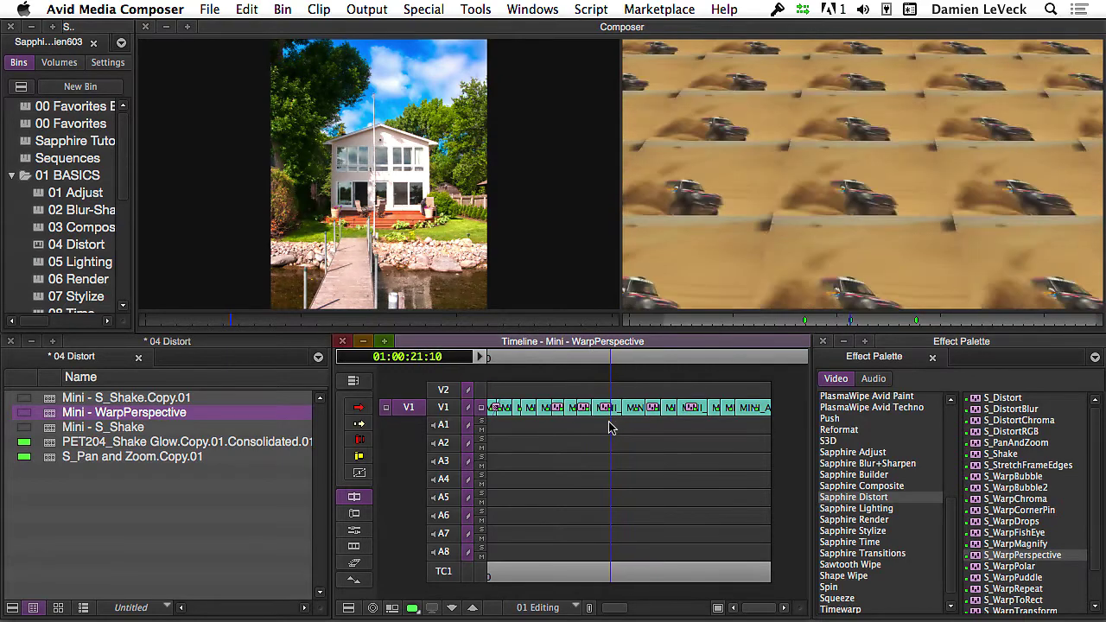
click(604, 430)
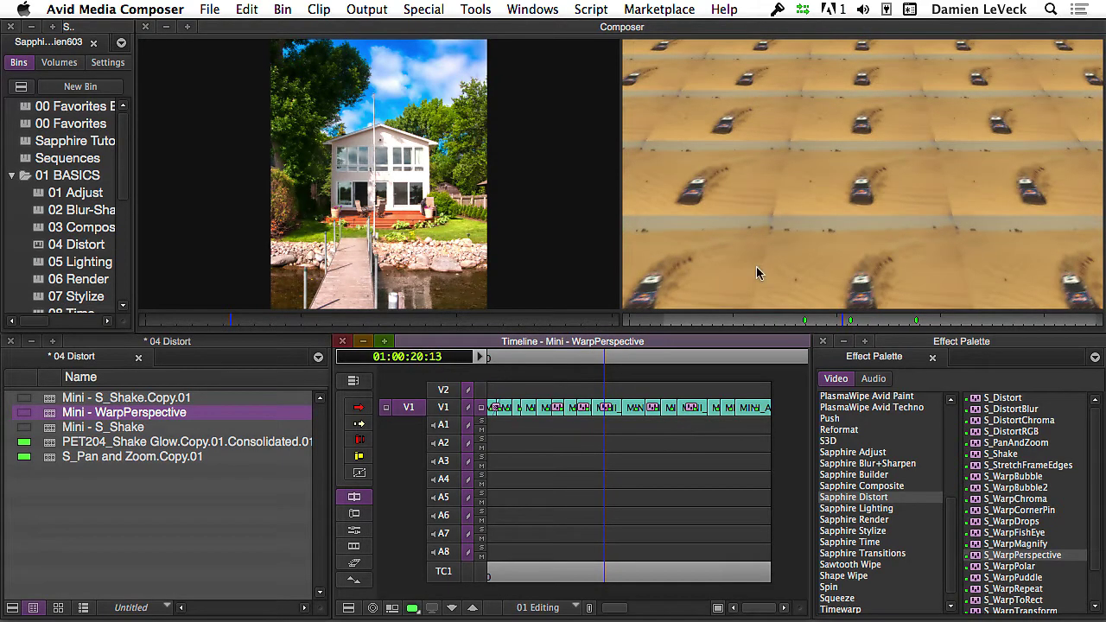
click(606, 411)
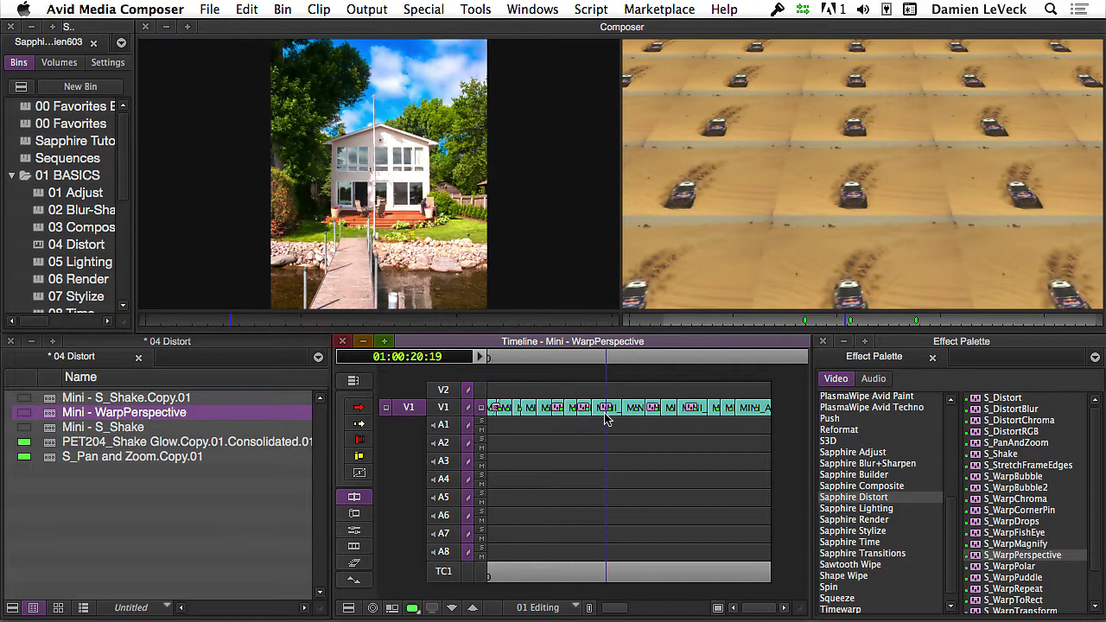
- In the Effect Editor, set Latitude 10.8, Swing 47.7, Roll −48.6 and Shift Orig X 1.038
click(605, 418)
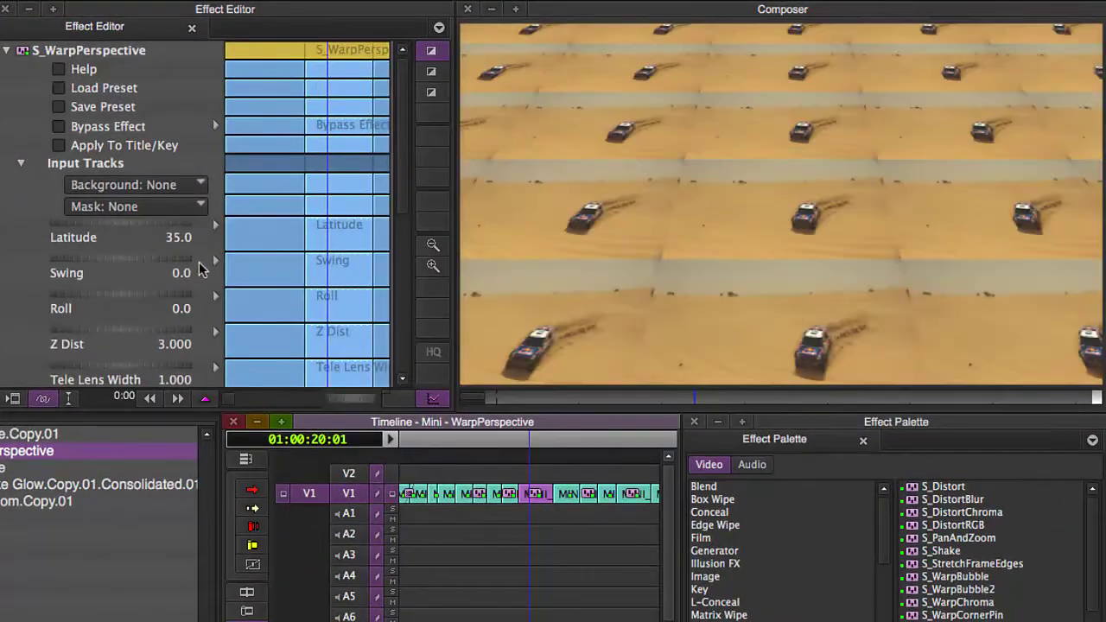
scroll(400, 215, down, 2)
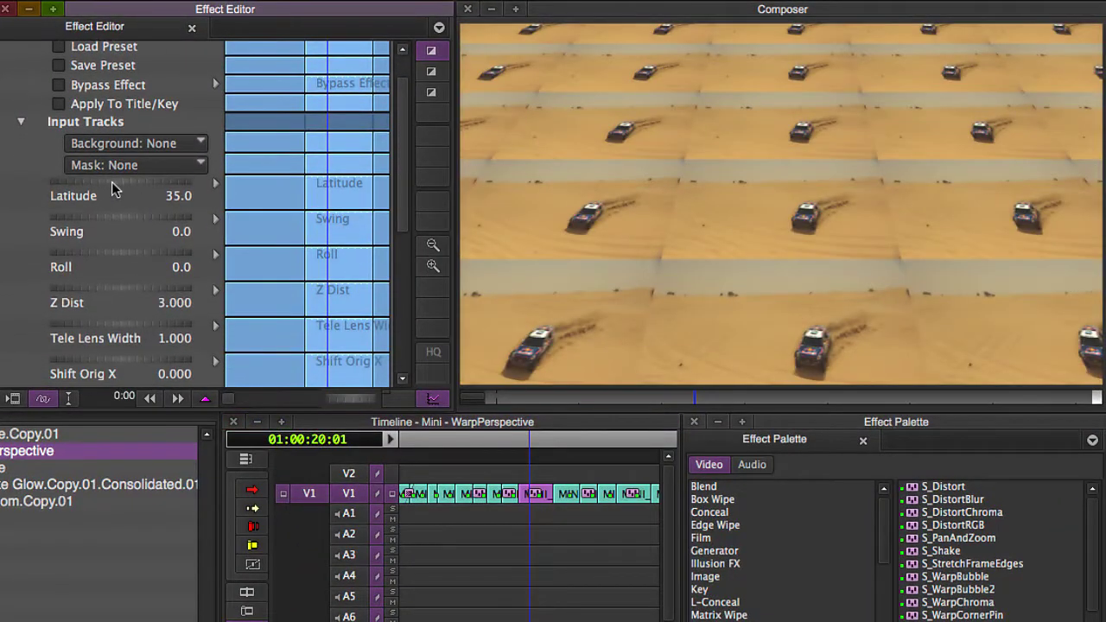
mouse_move(115, 188)
mouse_down()
mouse_move(215, 187)
mouse_move(126, 181)
mouse_move(141, 221)
mouse_up()
mouse_move(102, 254)
mouse_down()
mouse_move(196, 280)
mouse_move(190, 290)
mouse_up()
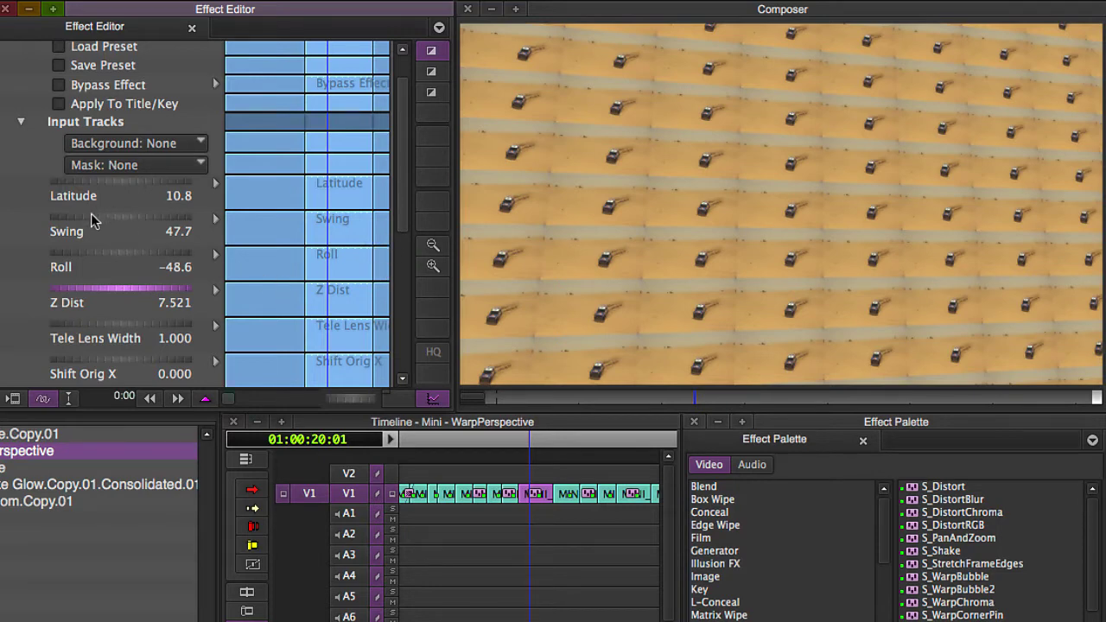
drag(62, 359, 368, 355)
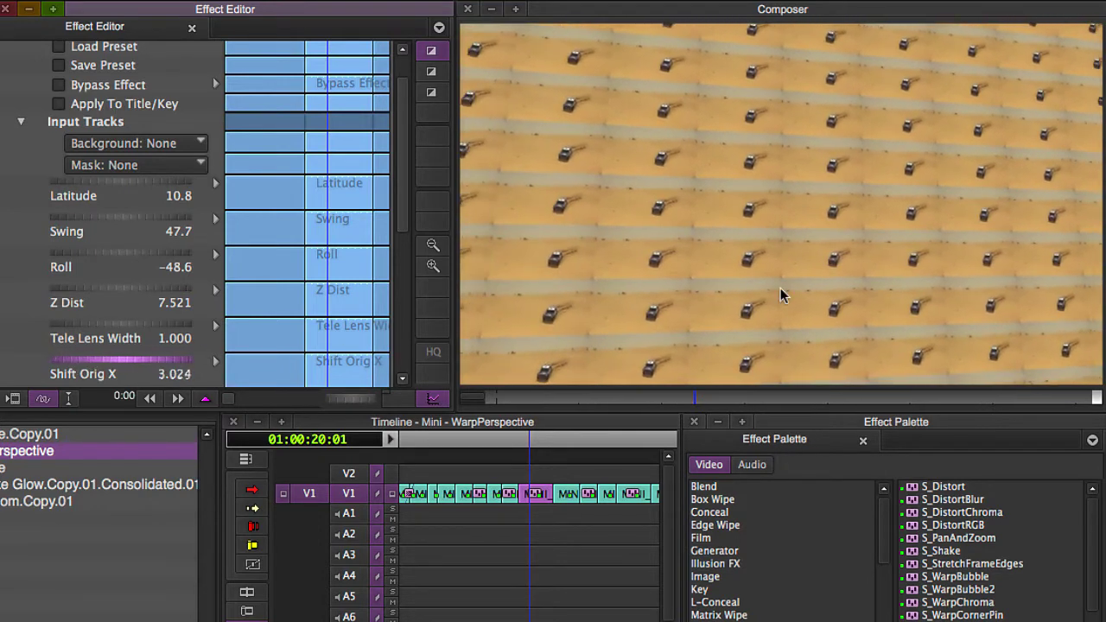
drag(368, 356, 343, 215)
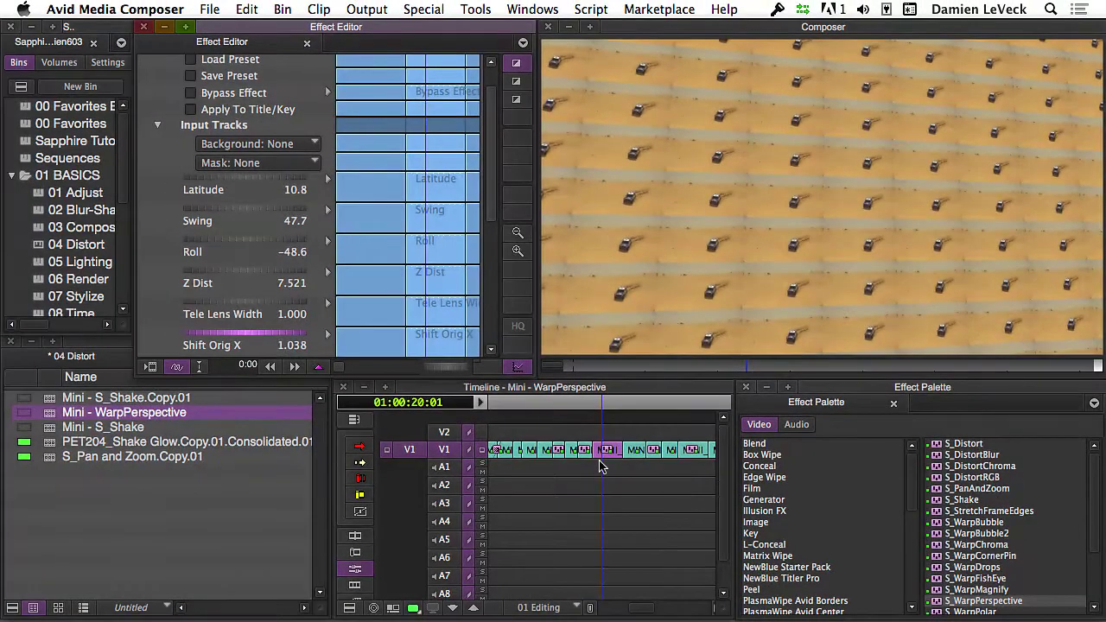
click(804, 443)
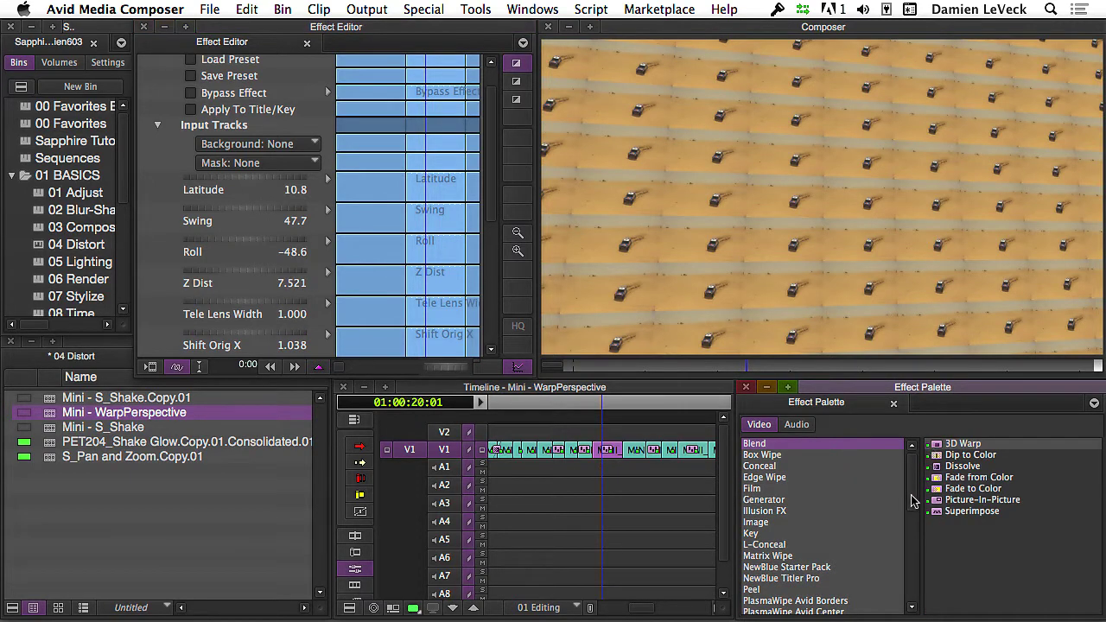
drag(913, 501, 917, 581)
click(801, 511)
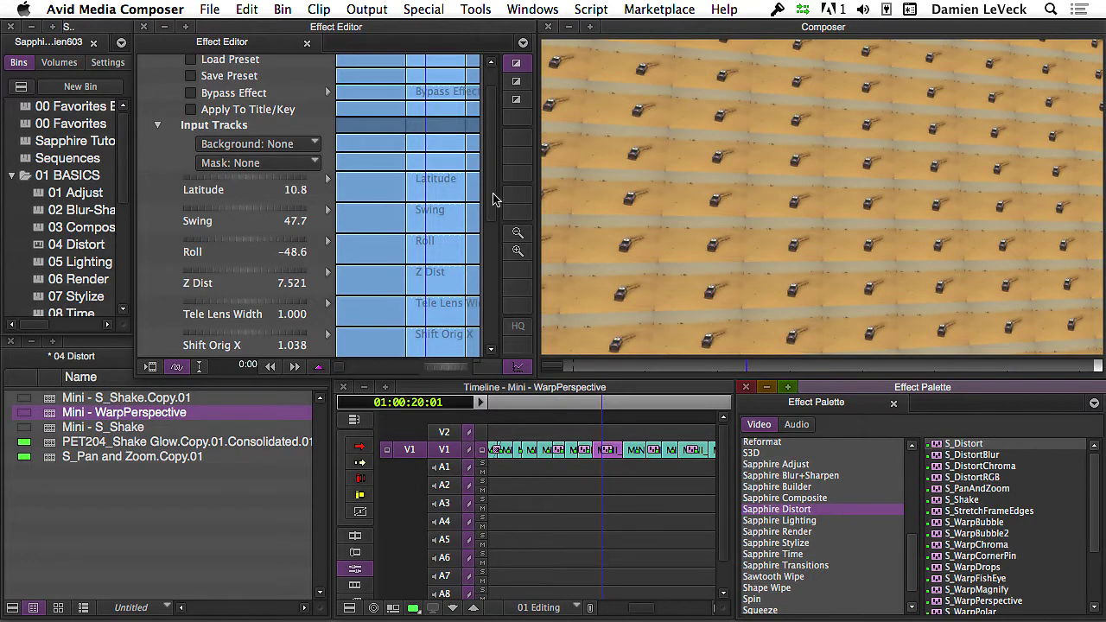
- Reset the warp parameters to defaults and widen the Effect Editor at the clip start
drag(492, 199, 484, 343)
click(190, 334)
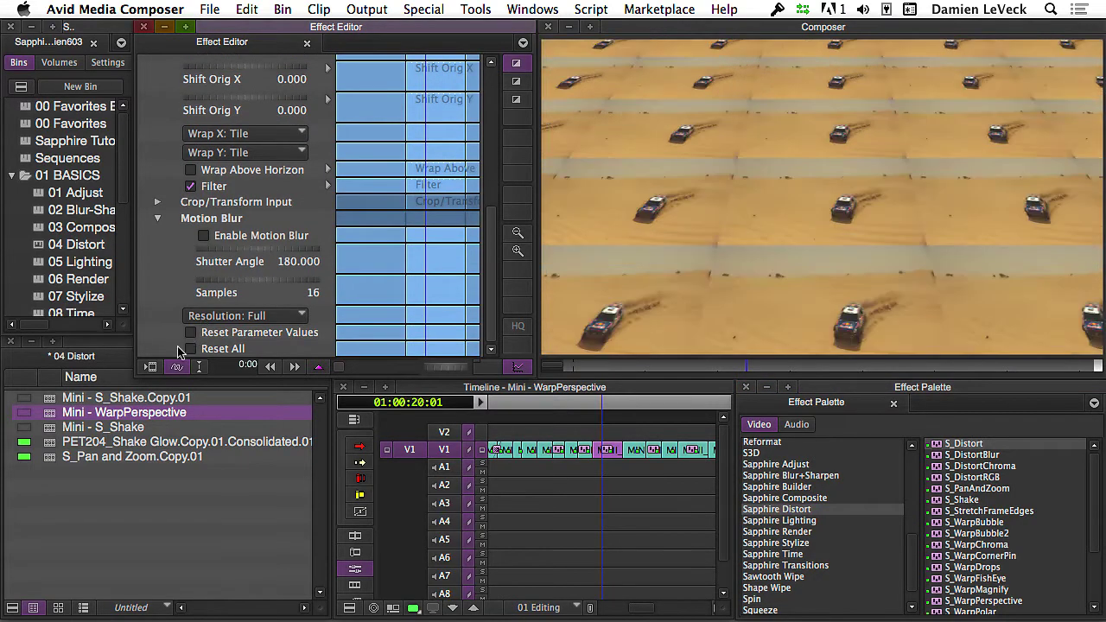
drag(128, 348, 10, 354)
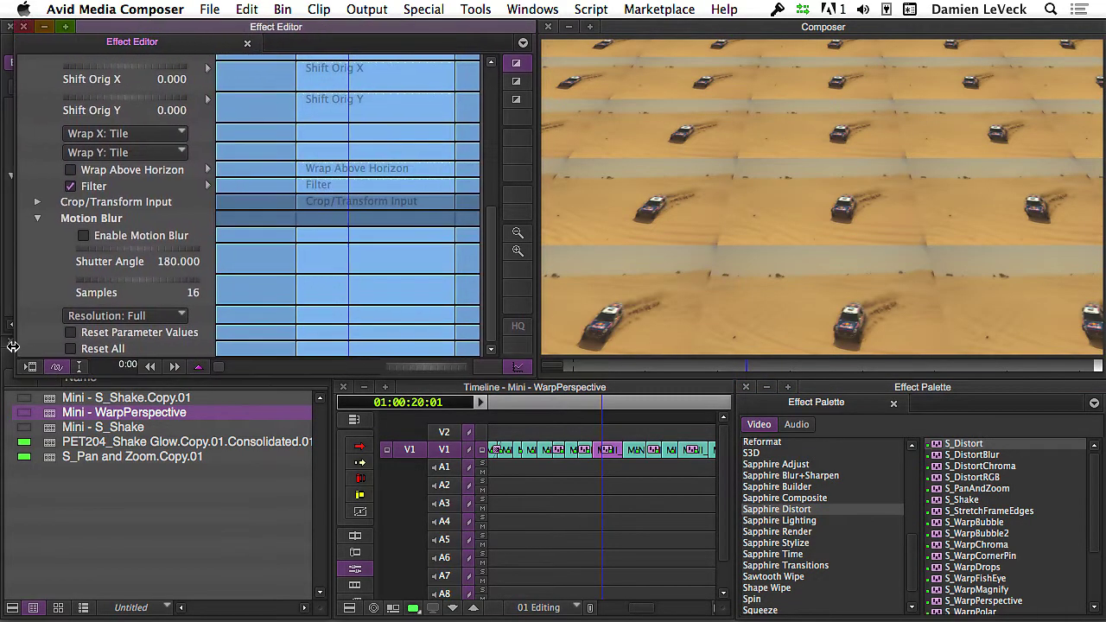
click(630, 363)
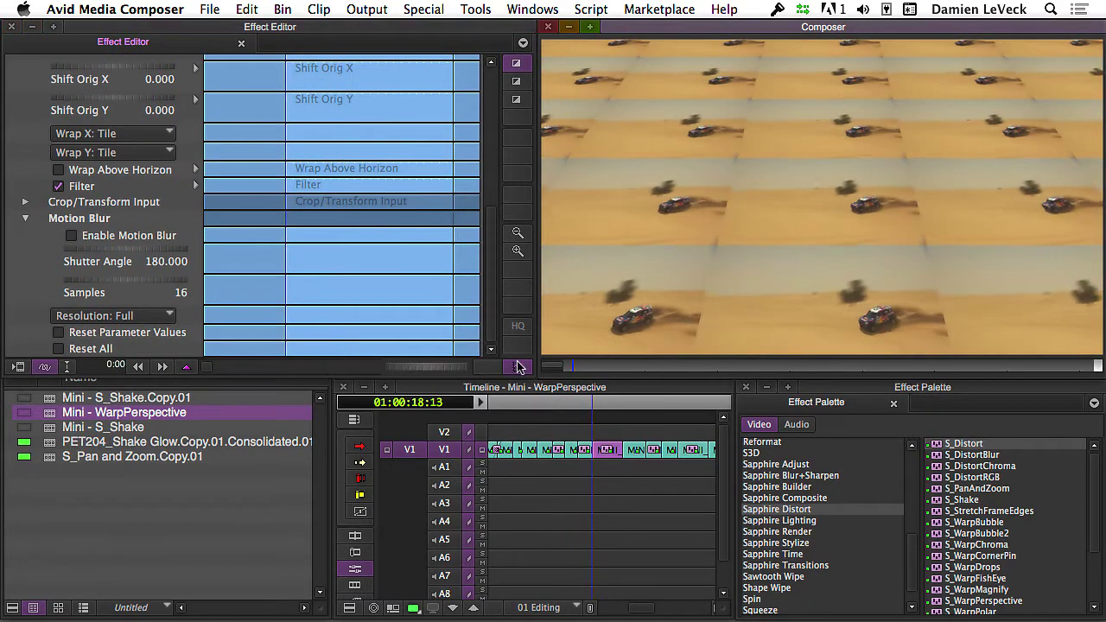
- Set Latitude to 0 and Z Dist to 1, then play to check the unwarped shot
drag(488, 241, 490, 67)
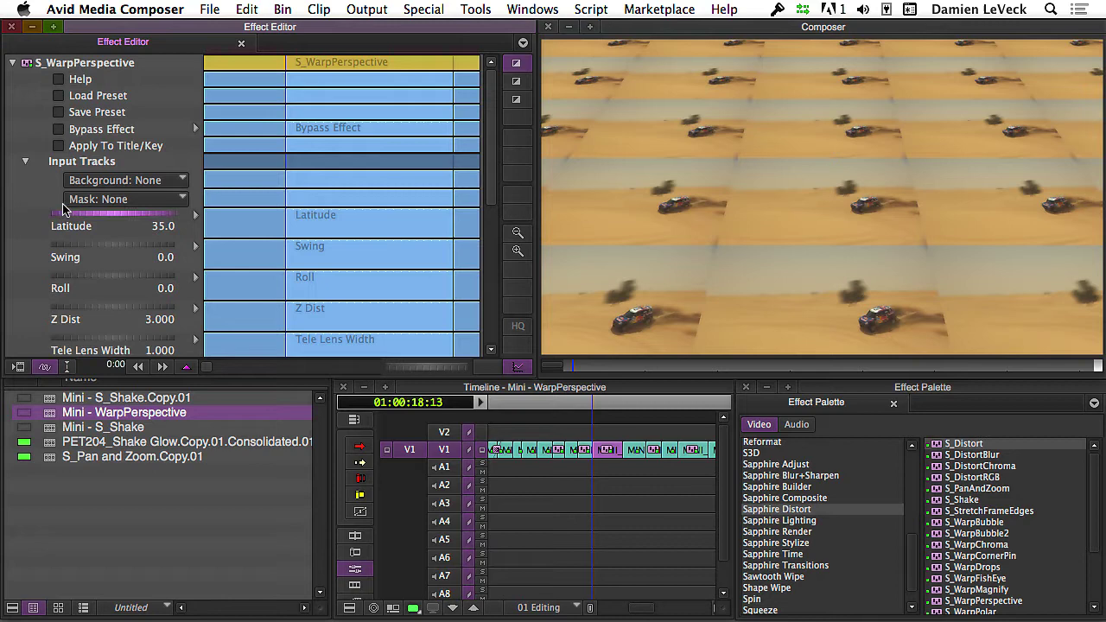
click(64, 212)
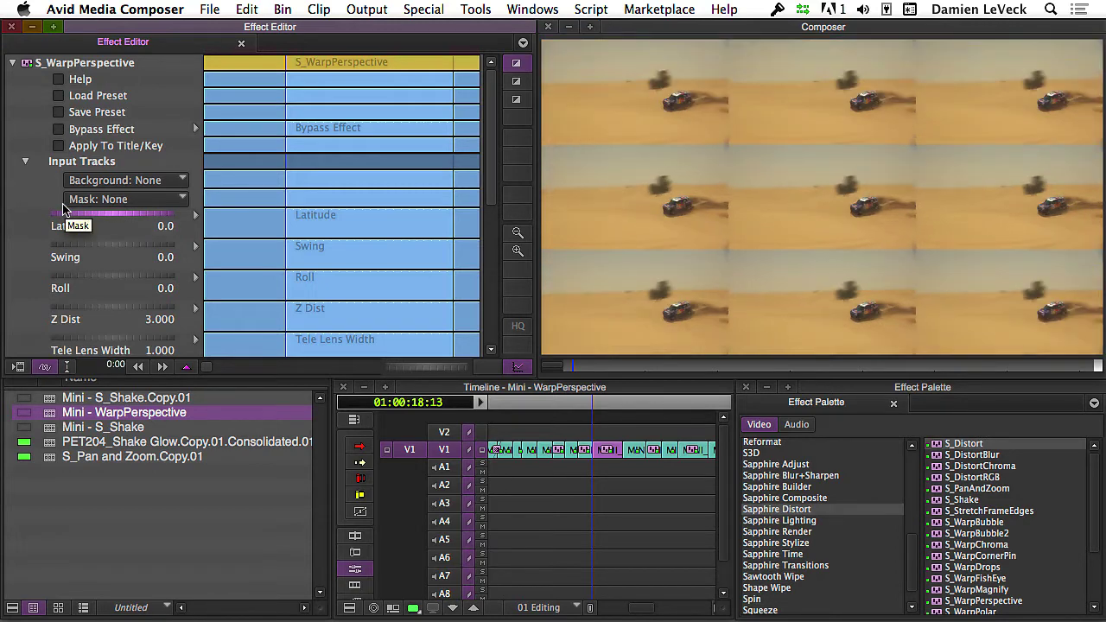
drag(75, 306, 75, 309)
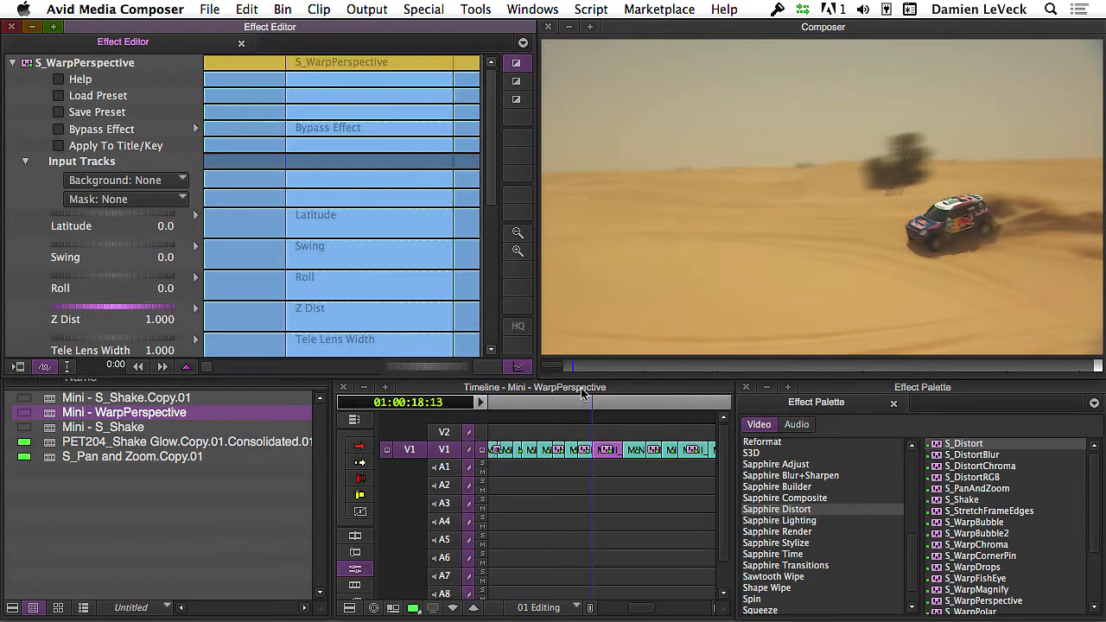
key(space)
key(space)
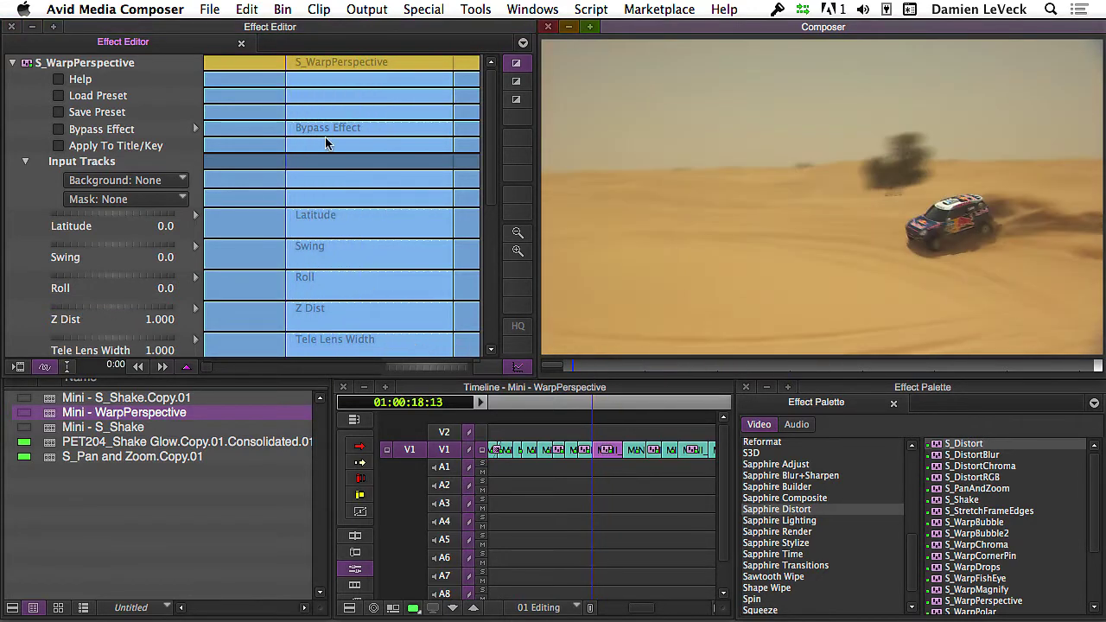
drag(491, 197, 486, 234)
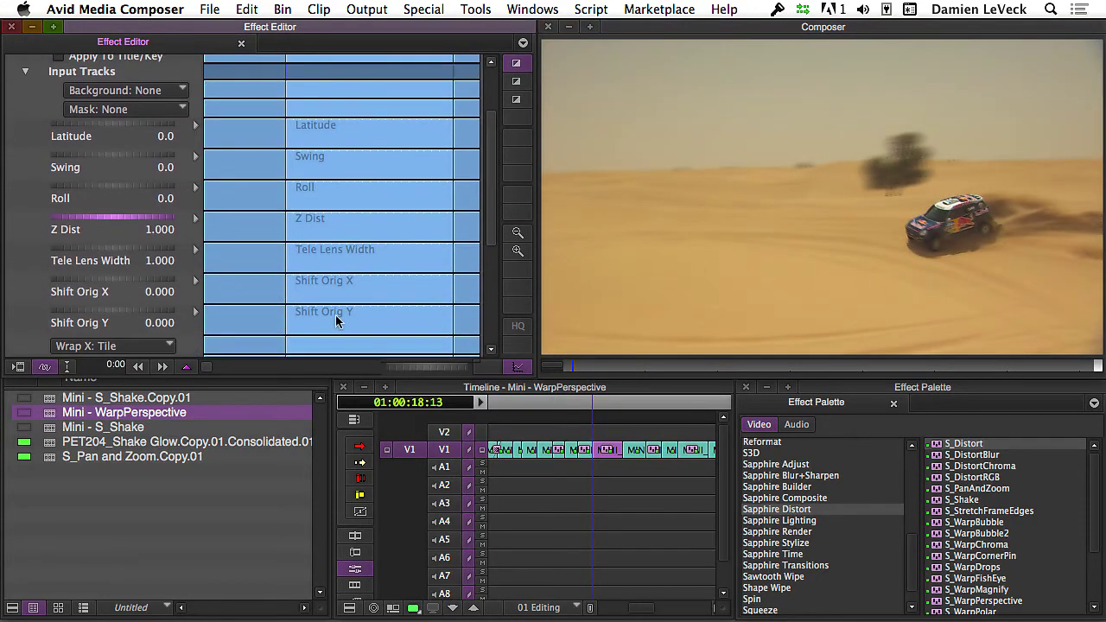
scroll(461, 153, up, 1)
- Add keyframes on every warp parameter at 20:15
click(185, 367)
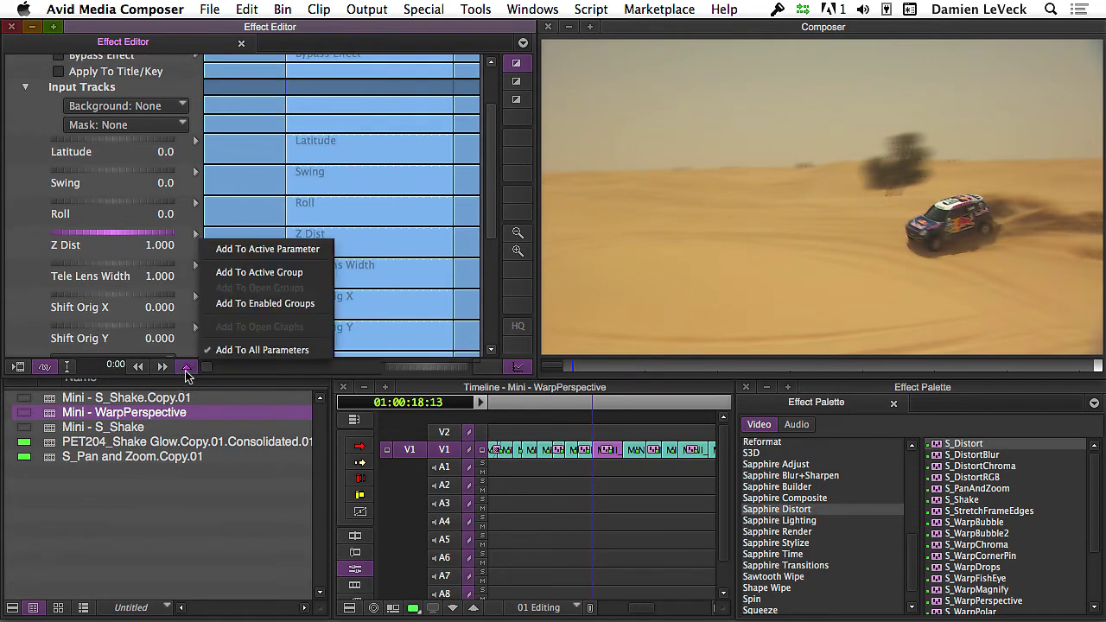
click(228, 352)
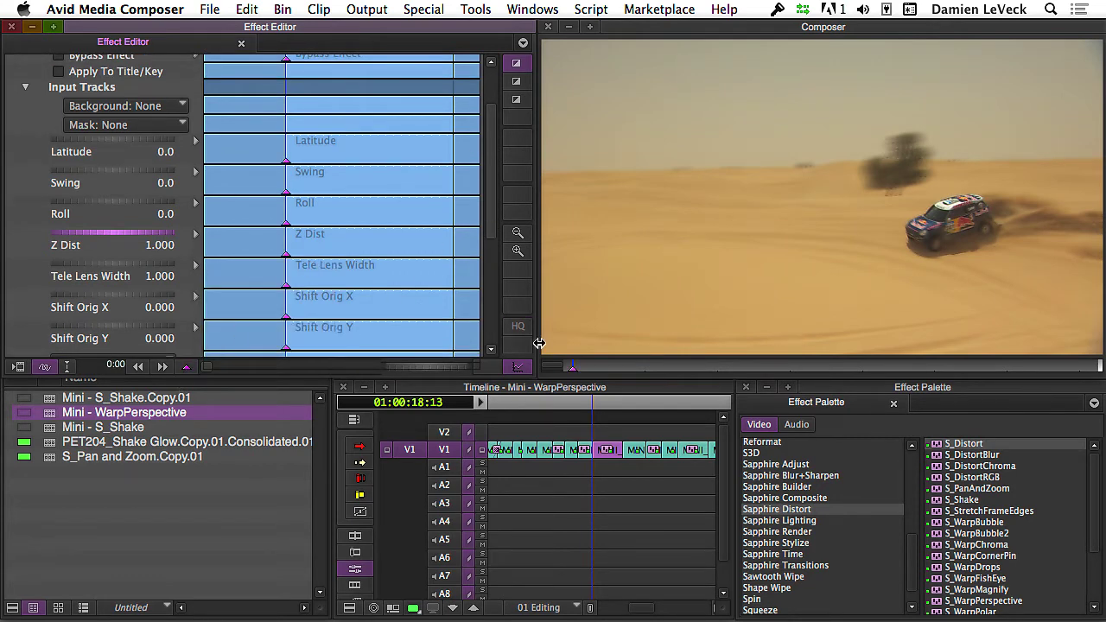
click(573, 373)
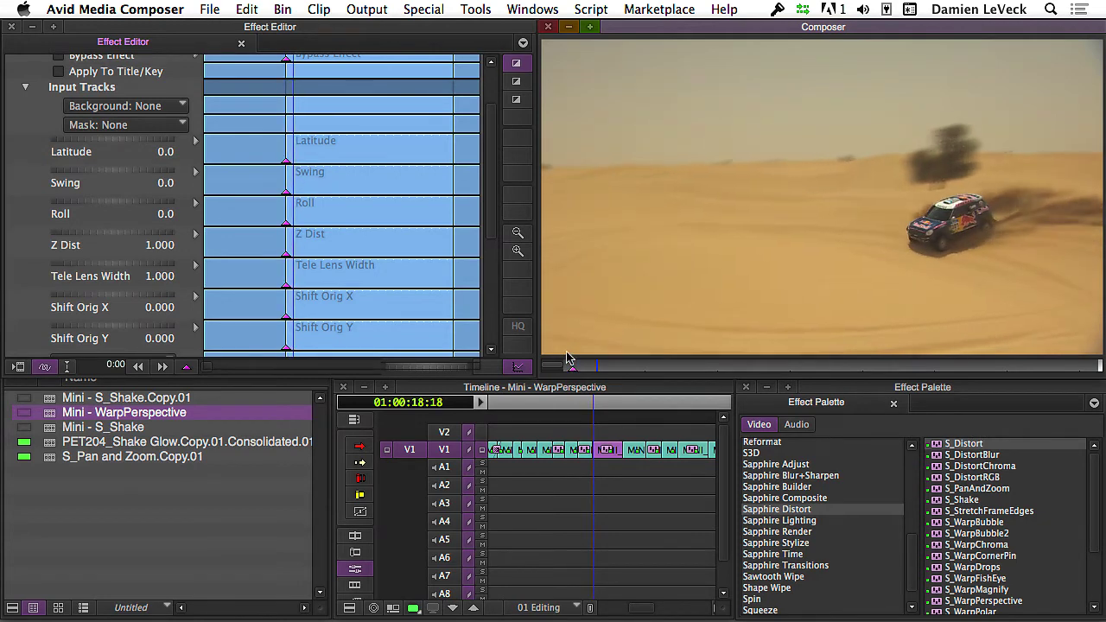
right_click(186, 366)
click(225, 351)
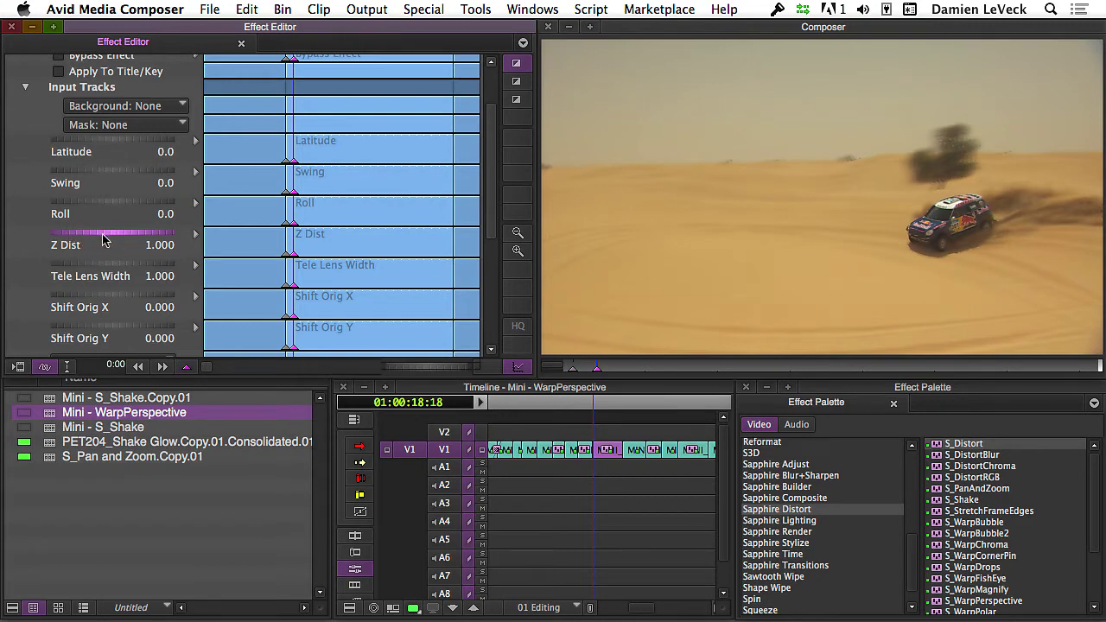
- Frame a rolled close-up on the car by lowering Z Dist, shifting origin X/Y and rolling
drag(122, 235, 1, 243)
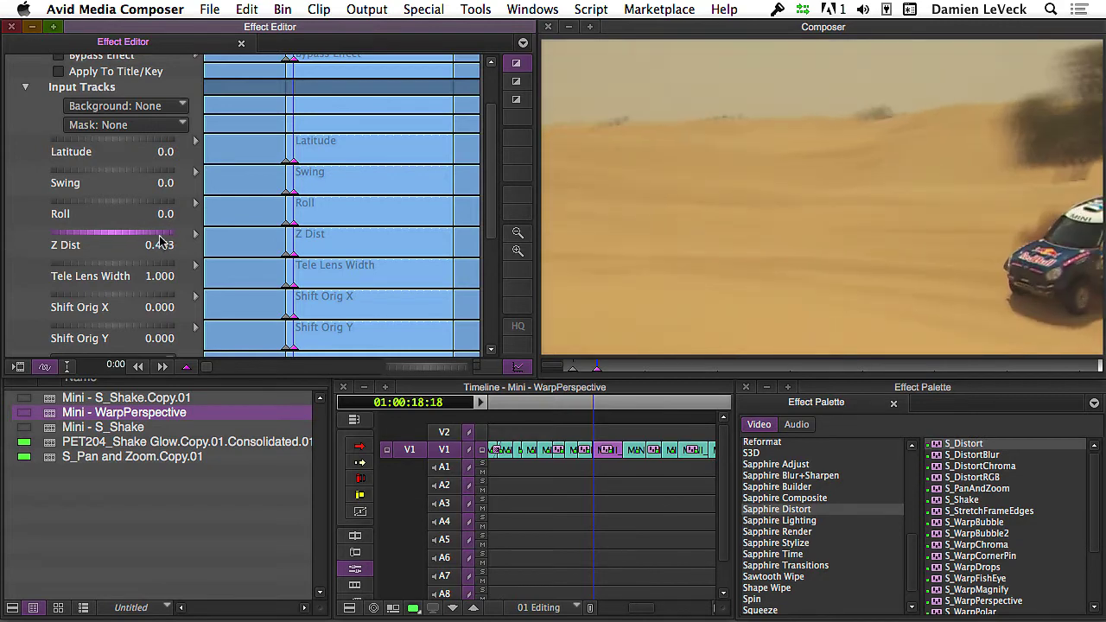
drag(160, 242, 88, 245)
click(90, 296)
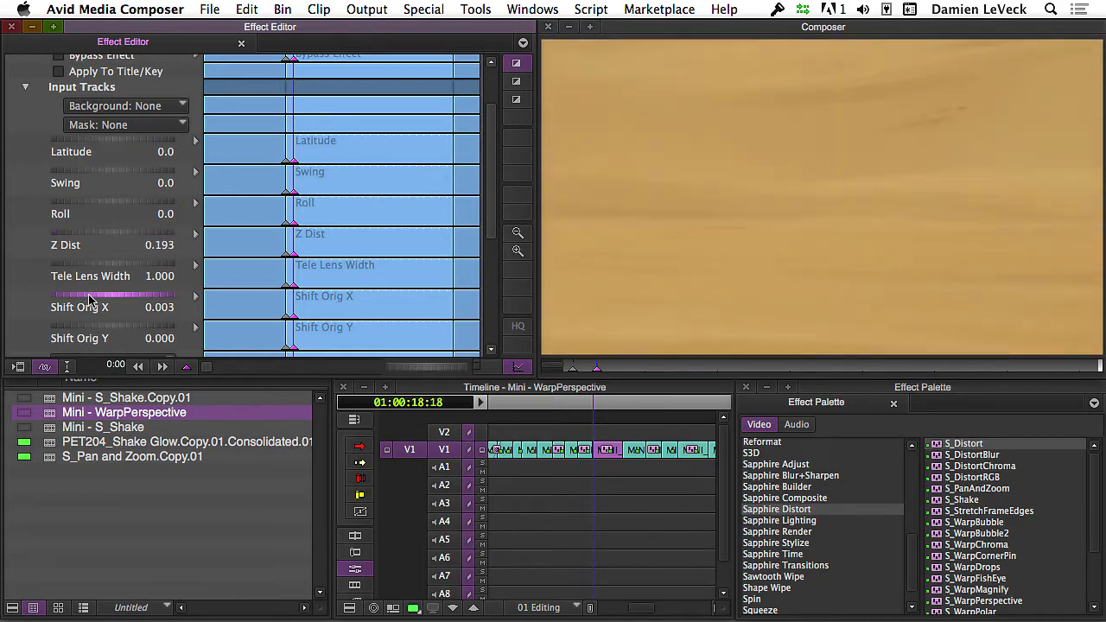
drag(90, 298, 51, 295)
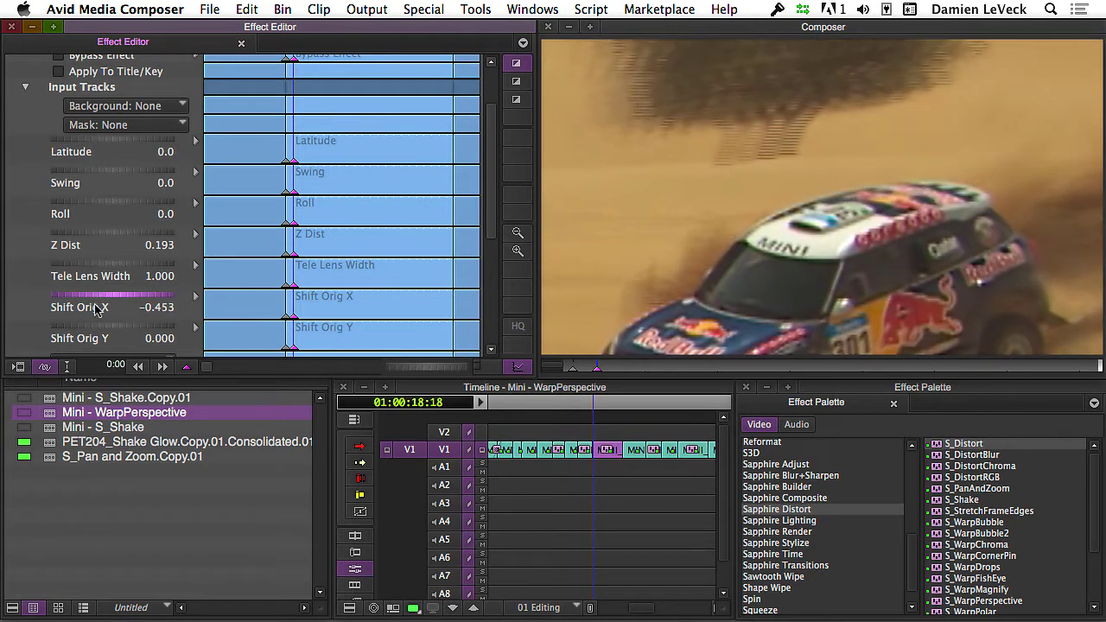
click(97, 325)
drag(97, 325, 129, 319)
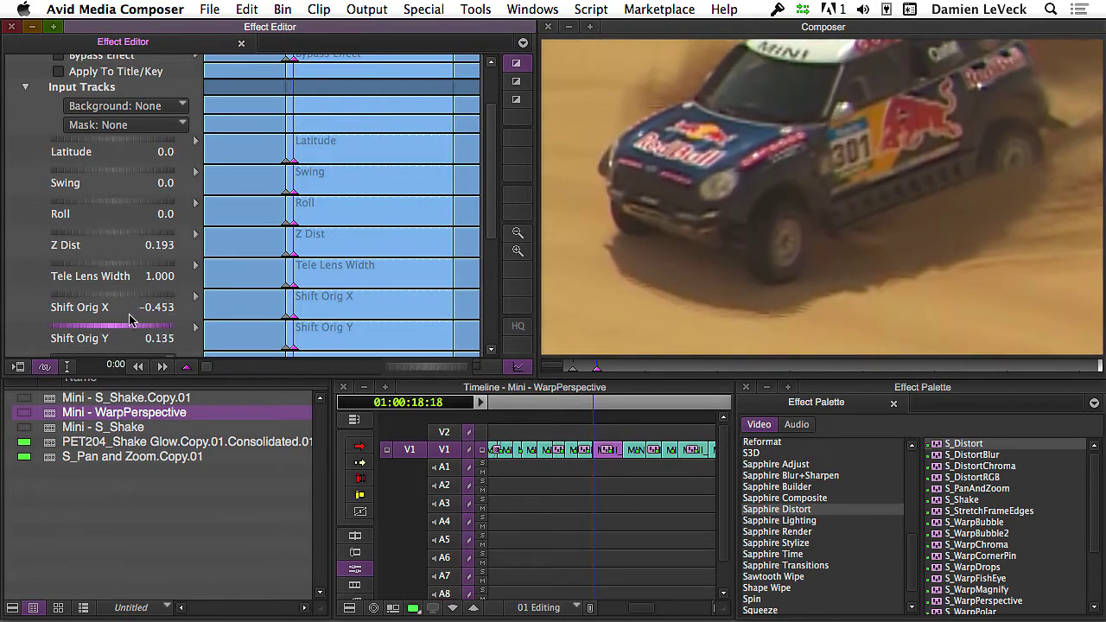
drag(112, 206, 48, 198)
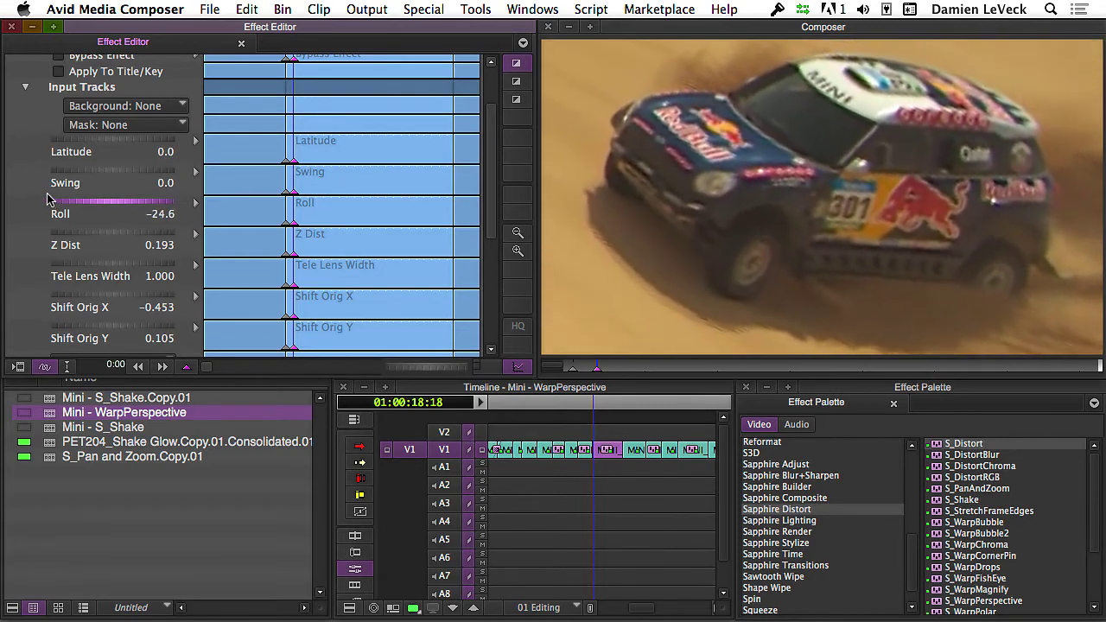
click(574, 370)
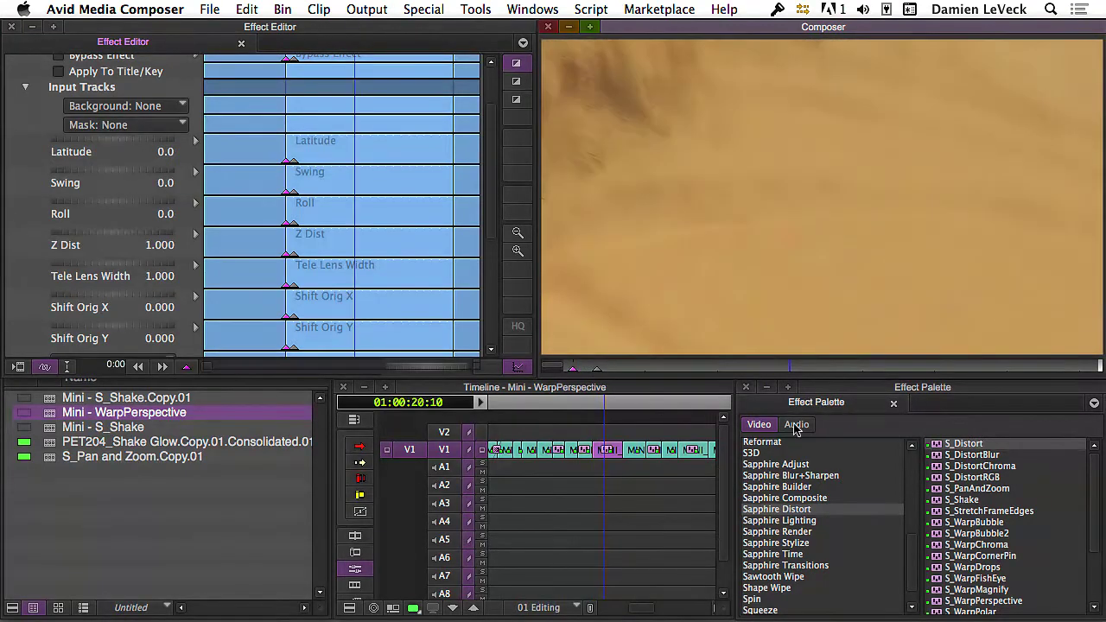
- Recentre the close-up framing on the car and play through to preview
click(186, 366)
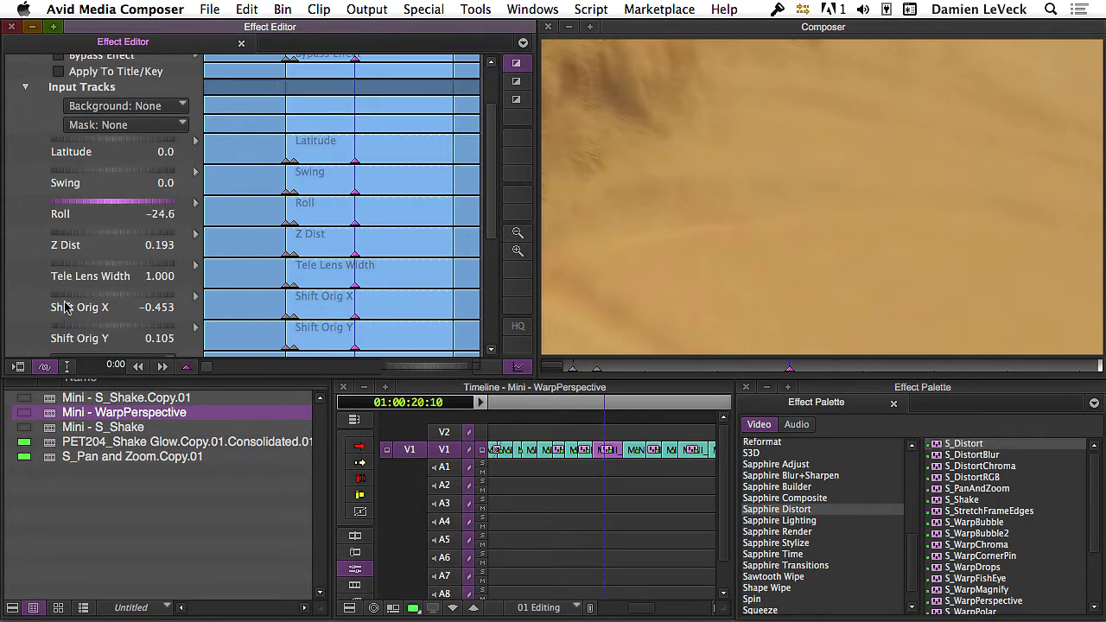
drag(65, 307, 200, 296)
drag(134, 327, 170, 319)
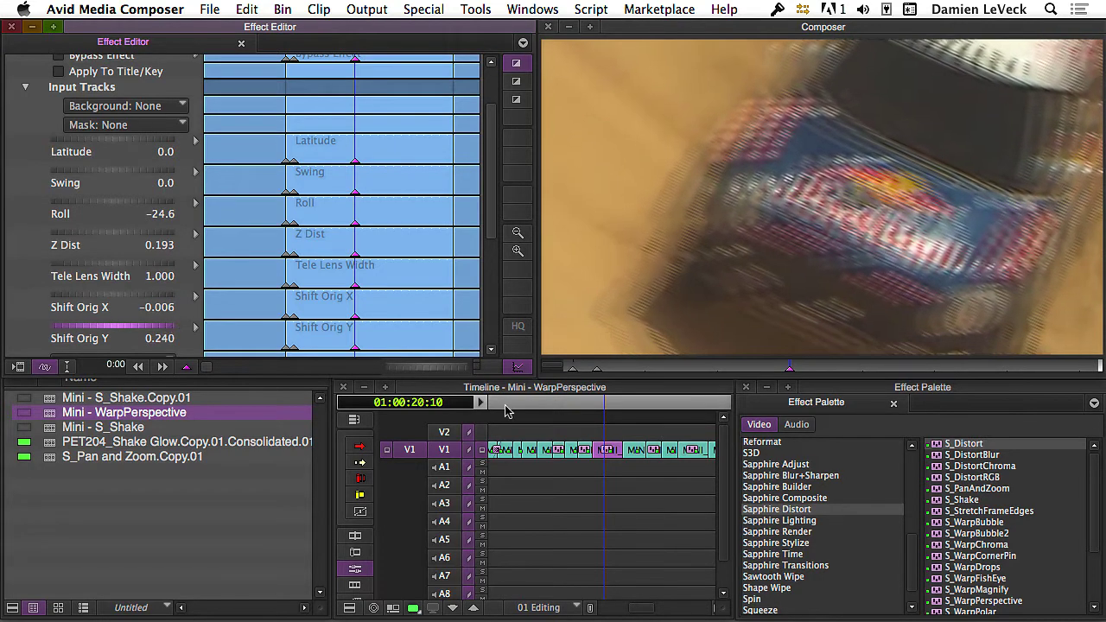
click(792, 368)
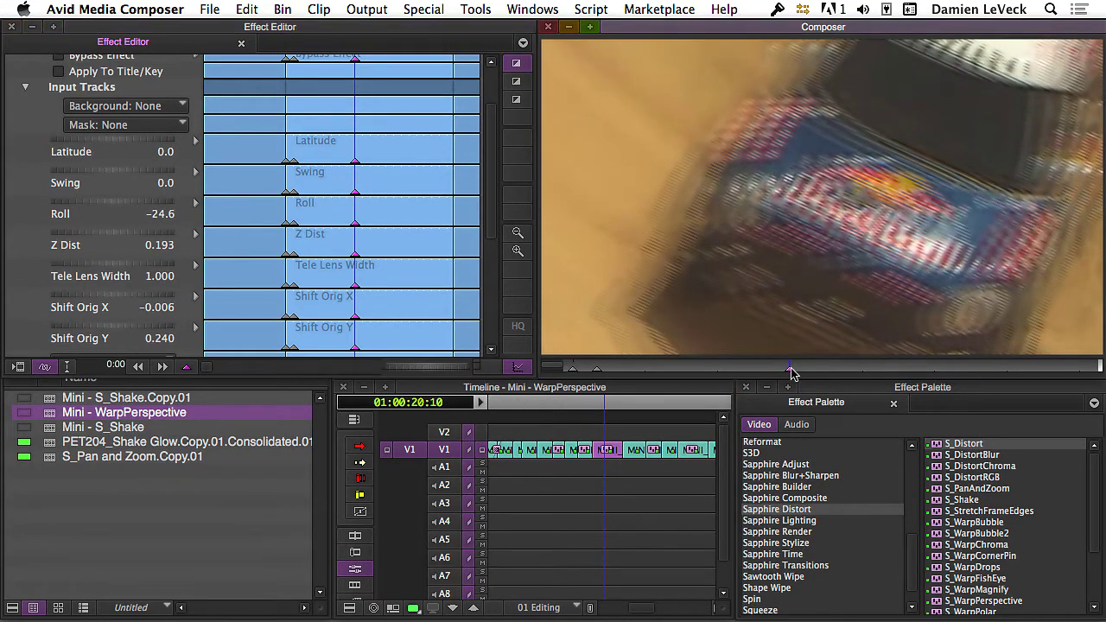
key(space)
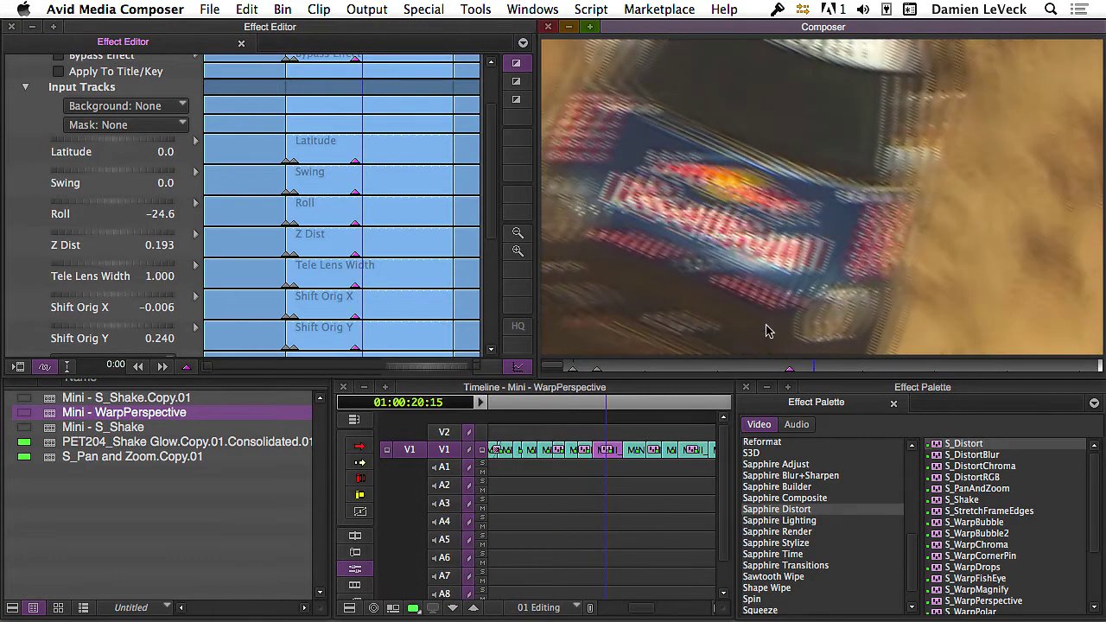
- Keyframe a snap back out to Z Dist 0.421 with Roll levelled to −0.3
click(250, 350)
click(185, 367)
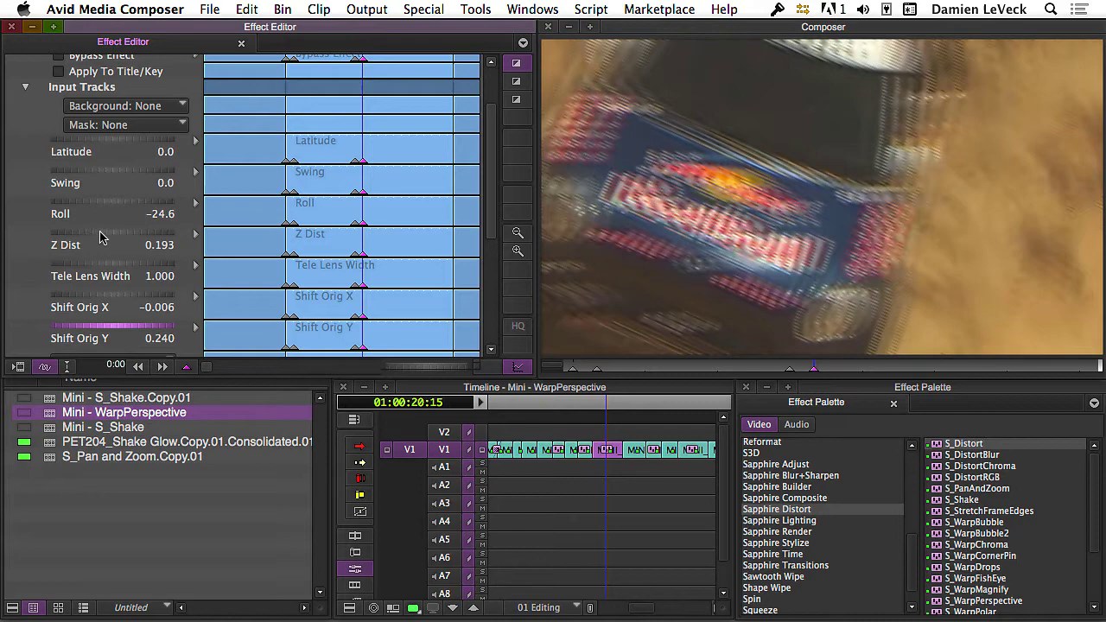
mouse_move(101, 238)
mouse_down()
mouse_move(204, 245)
mouse_move(149, 250)
mouse_move(164, 251)
mouse_up()
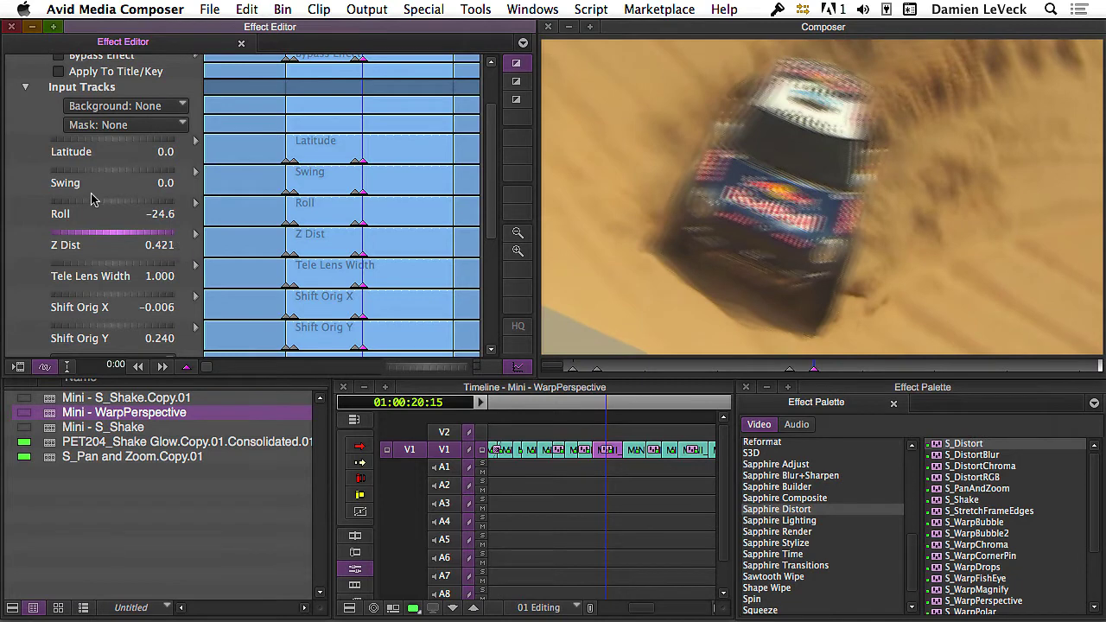
drag(106, 208, 177, 198)
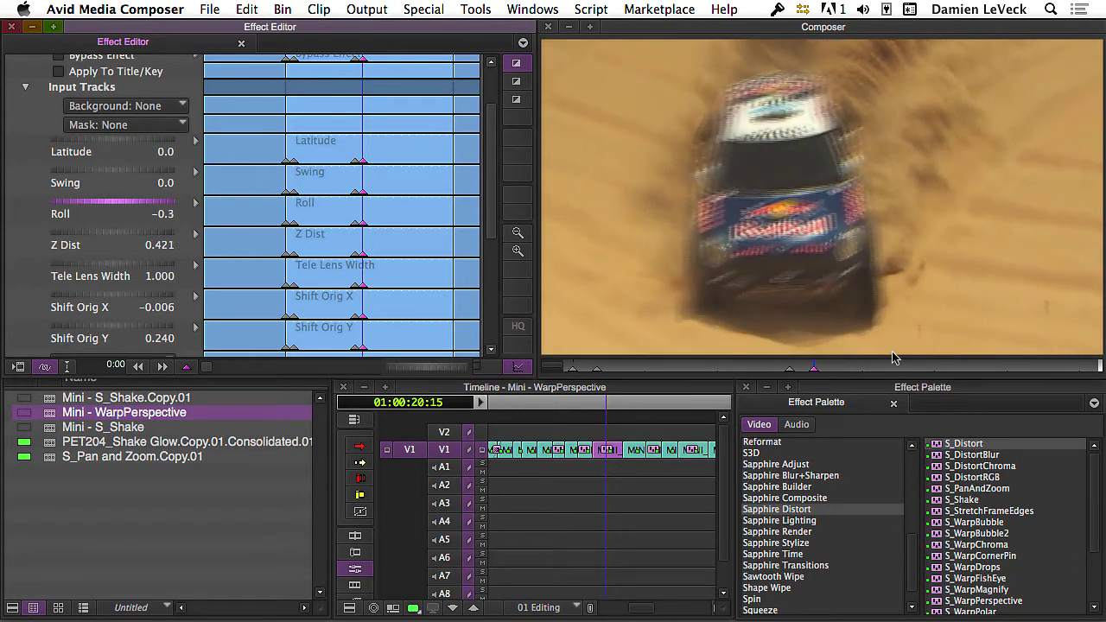
click(789, 367)
key(space)
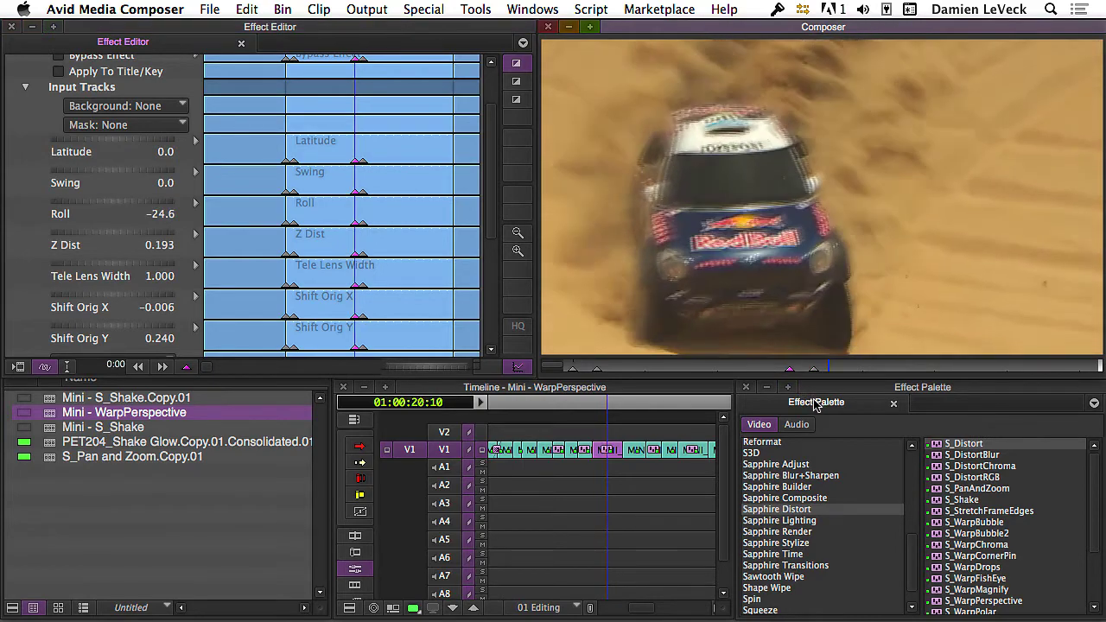
key(space)
- Tighten the zoom on the first keyframe and replay the move from before the effect
click(788, 368)
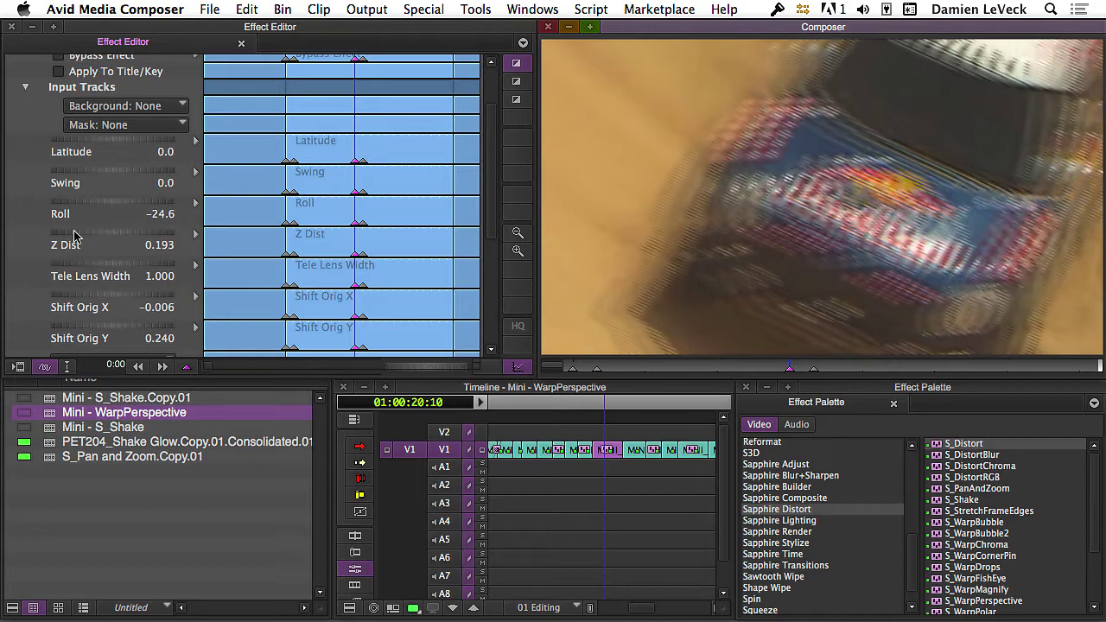
drag(75, 233, 69, 228)
click(611, 368)
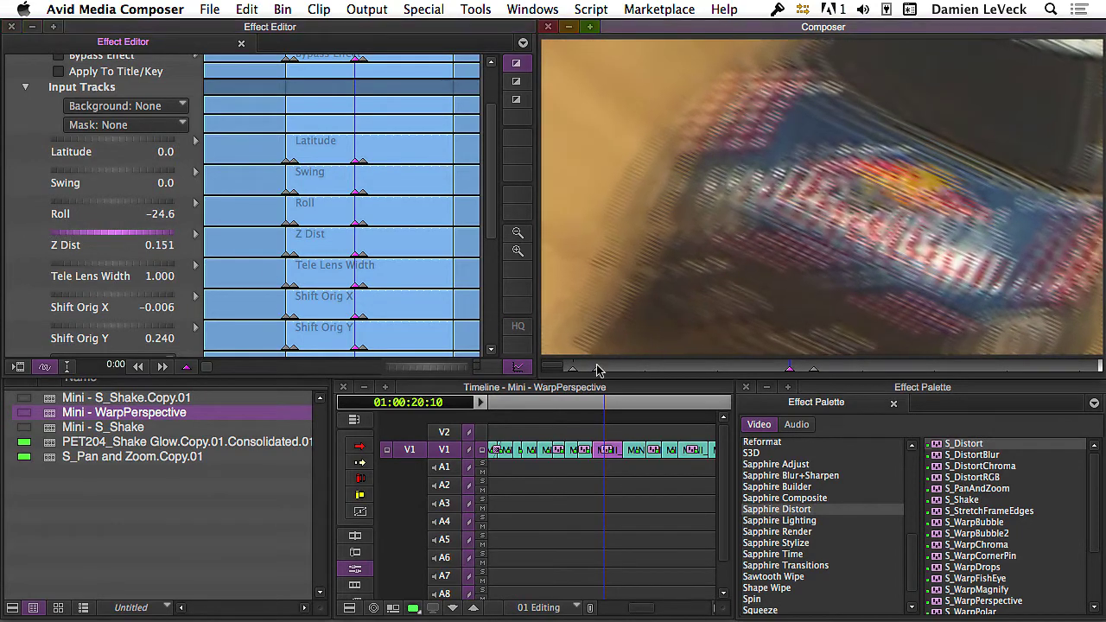
key(space)
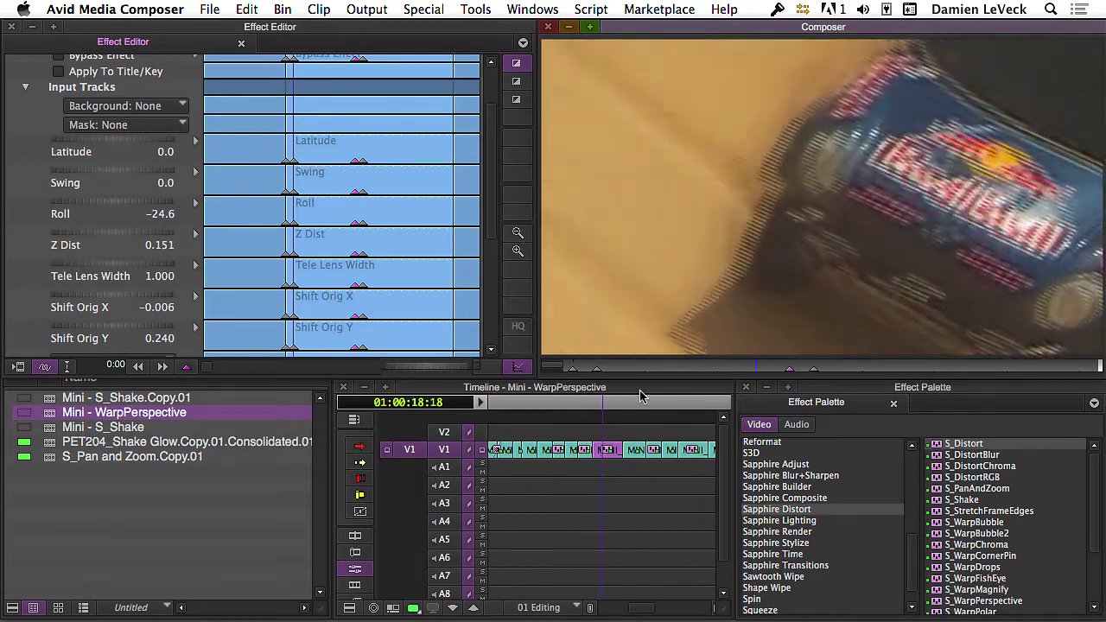
click(815, 369)
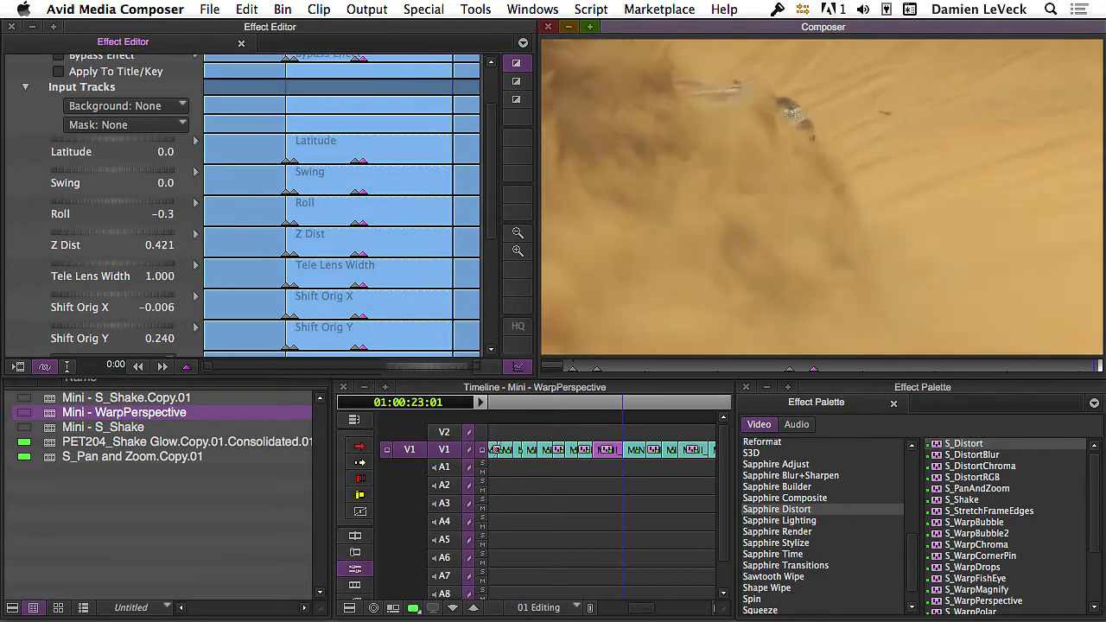
- At 23:01, keyframe Roll to 18.3 and Z Dist to 0.490
right_click(448, 225)
click(467, 234)
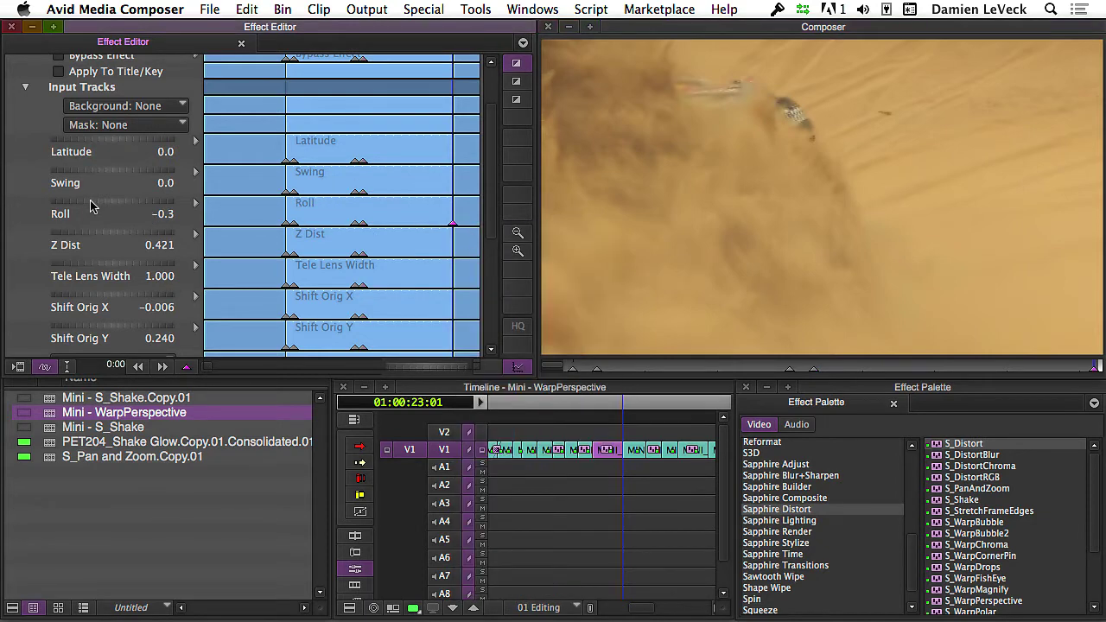
drag(91, 201, 173, 197)
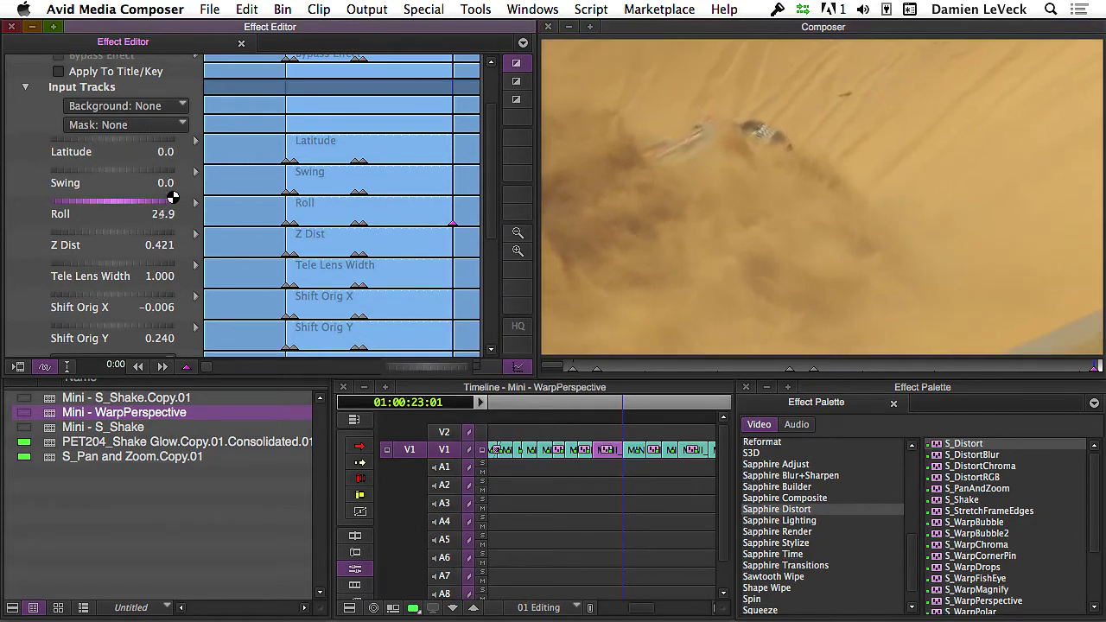
drag(173, 197, 131, 183)
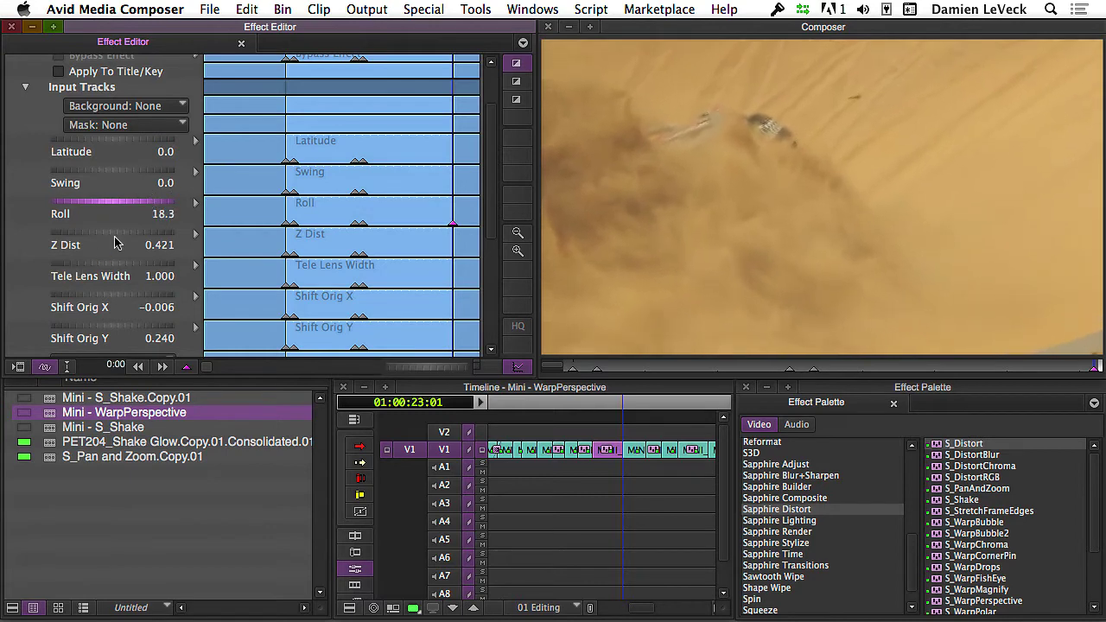
drag(118, 233, 149, 227)
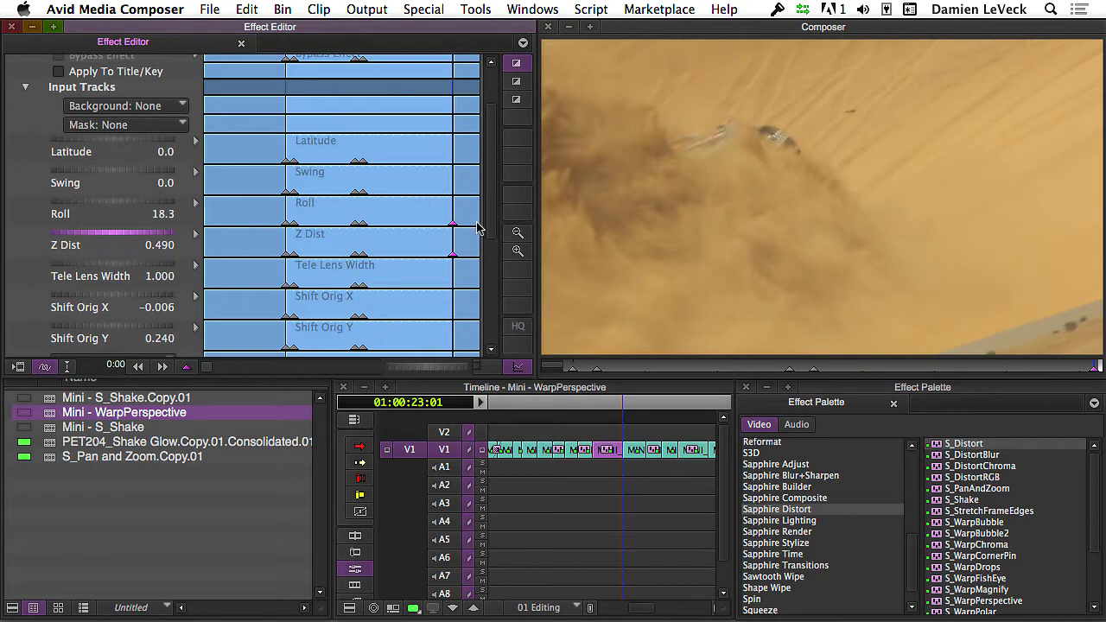
drag(492, 177, 484, 290)
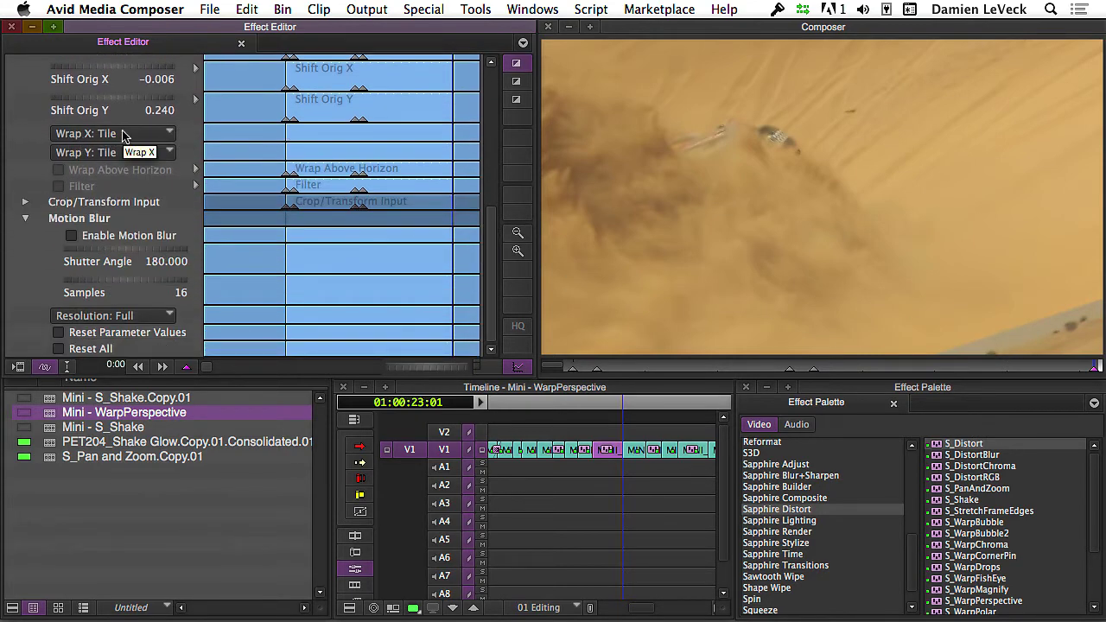
- Set Wrap X and Wrap Y to Reflect, then scrub back through the move
click(145, 134)
click(147, 188)
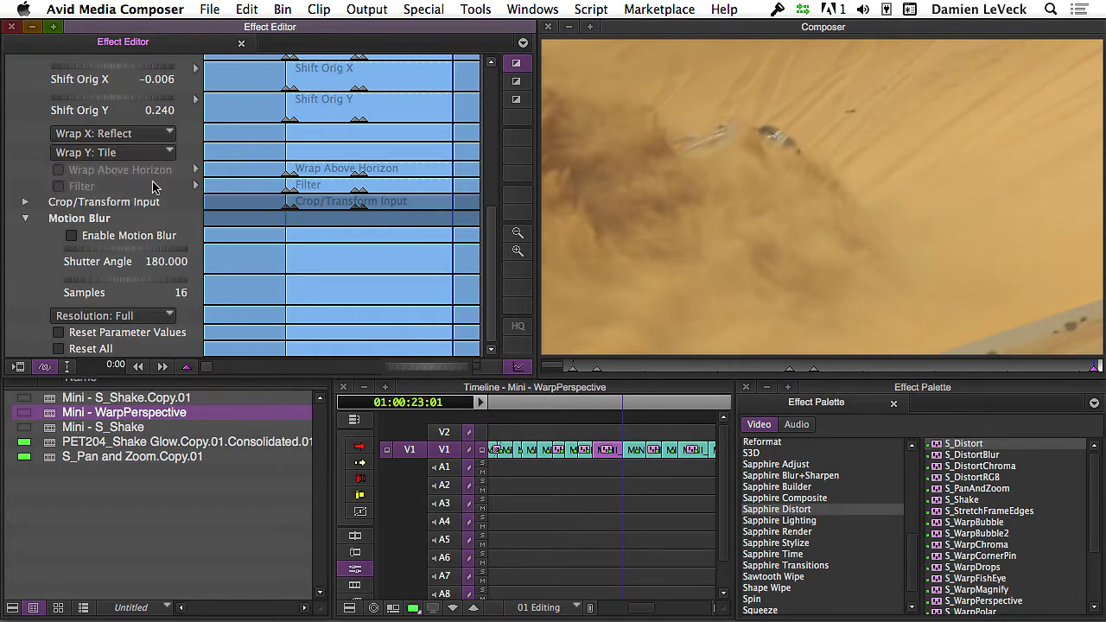
click(156, 153)
click(153, 212)
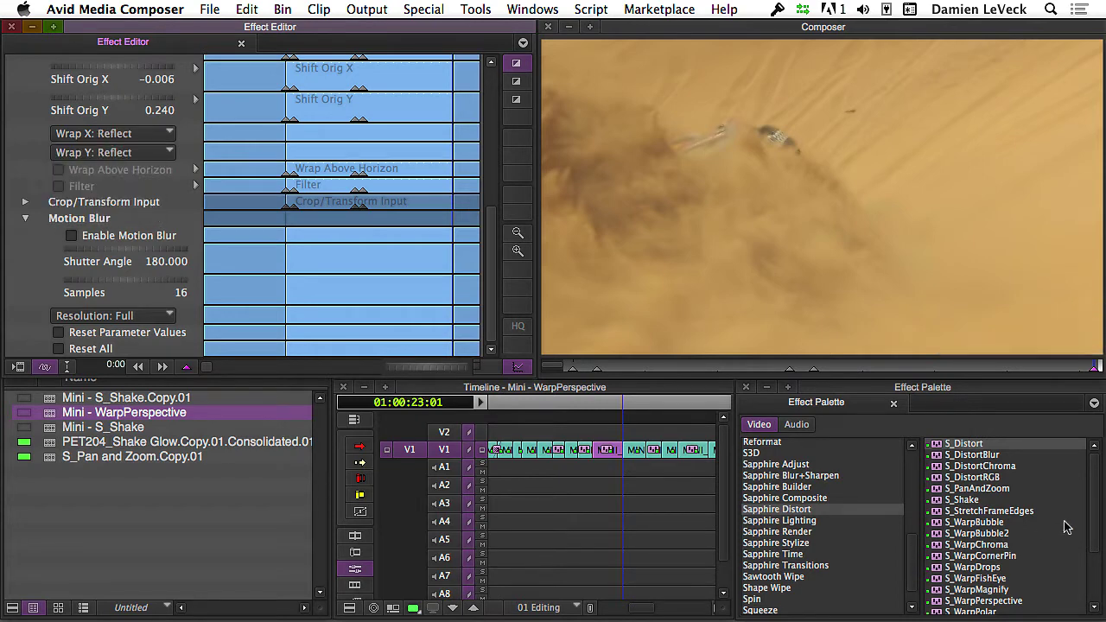
drag(1054, 369, 675, 367)
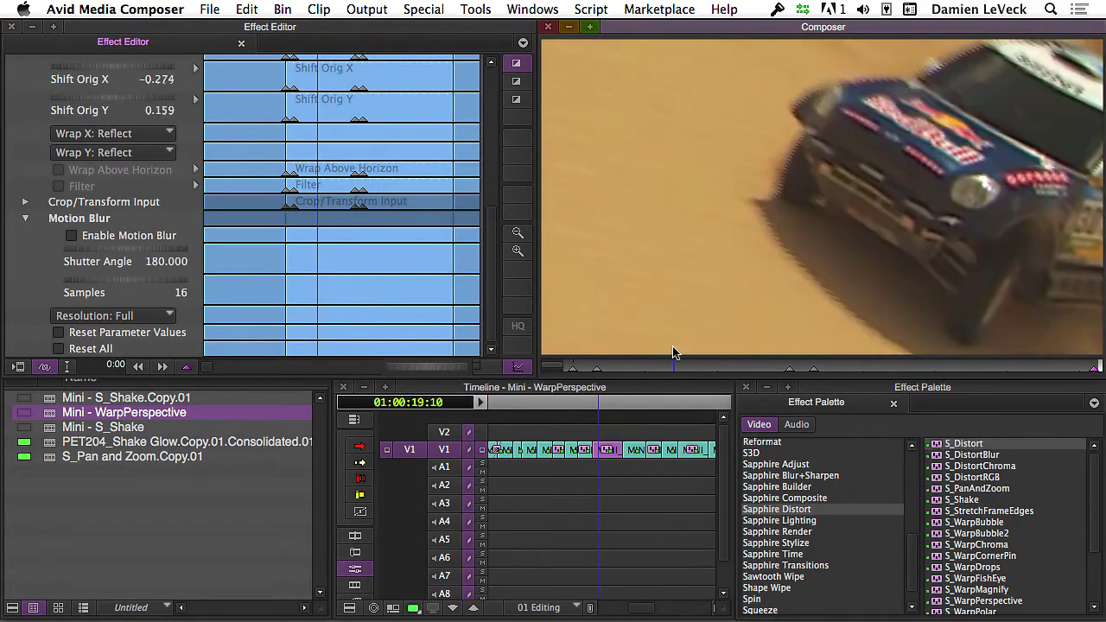
mouse_move(665, 361)
mouse_down()
mouse_move(561, 368)
mouse_move(611, 371)
mouse_up()
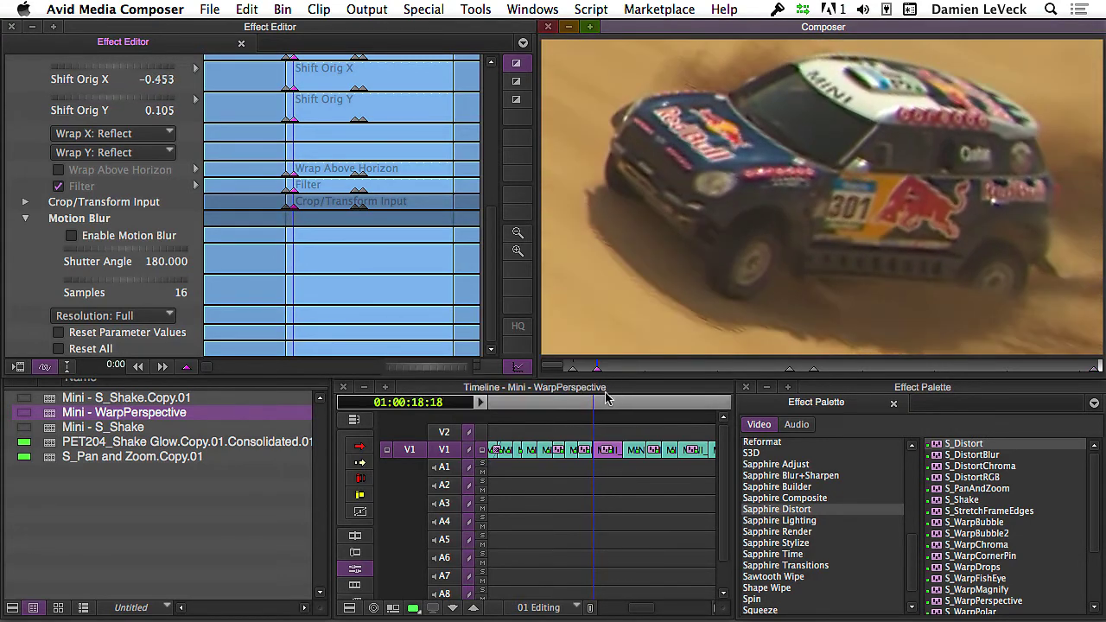
drag(570, 369, 580, 367)
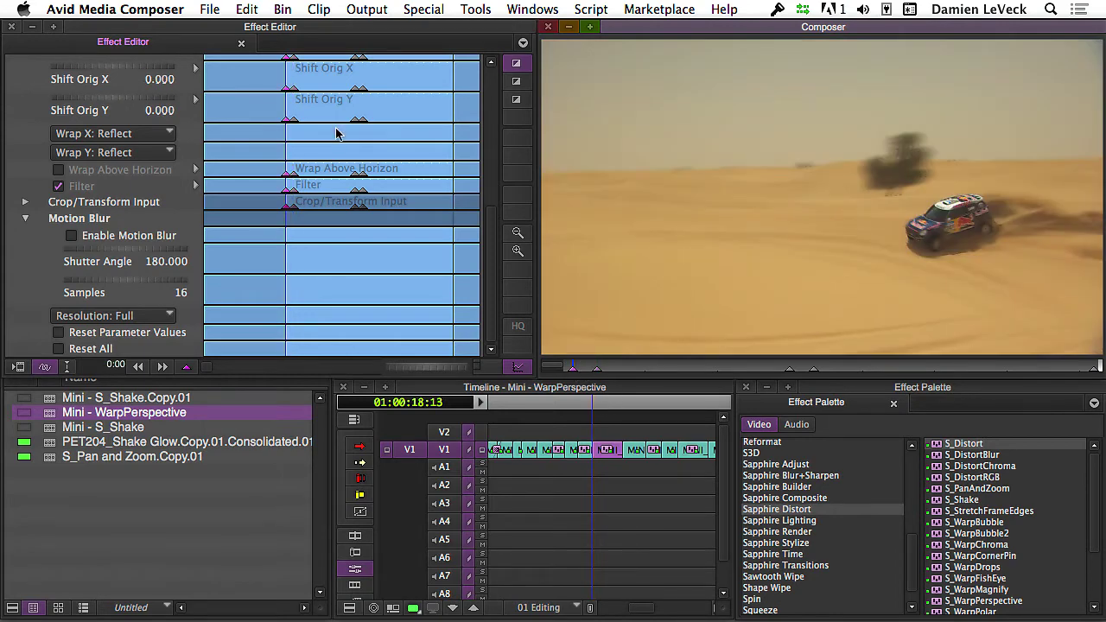
- Switch all S_WarpPerspective keyframes to Spline interpolation and replay the smoothed move
drag(492, 233, 521, 43)
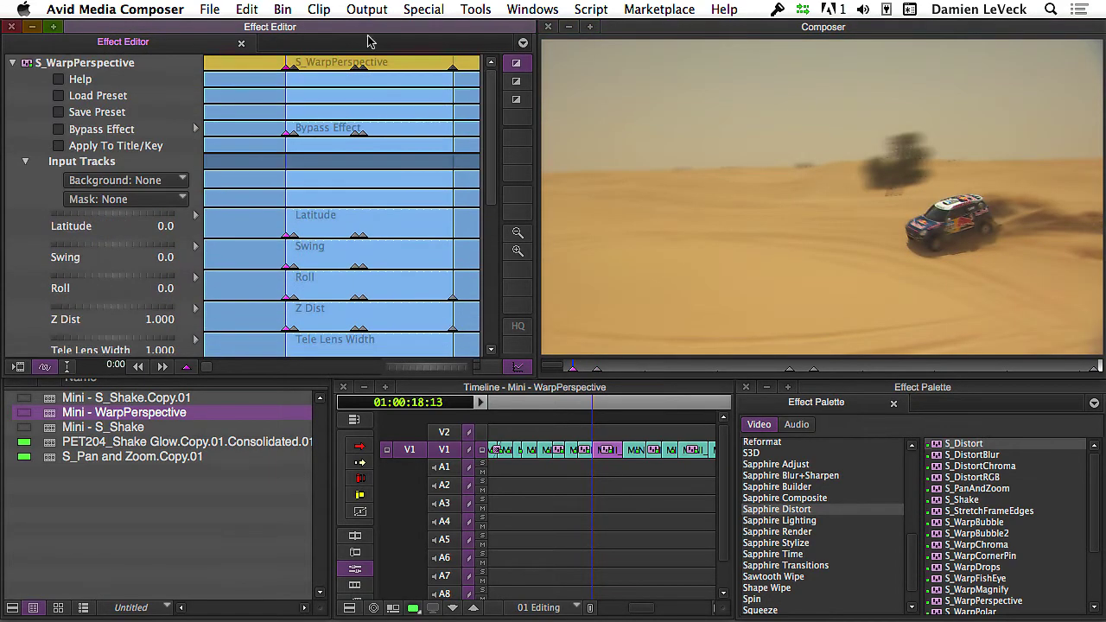
drag(295, 71, 385, 83)
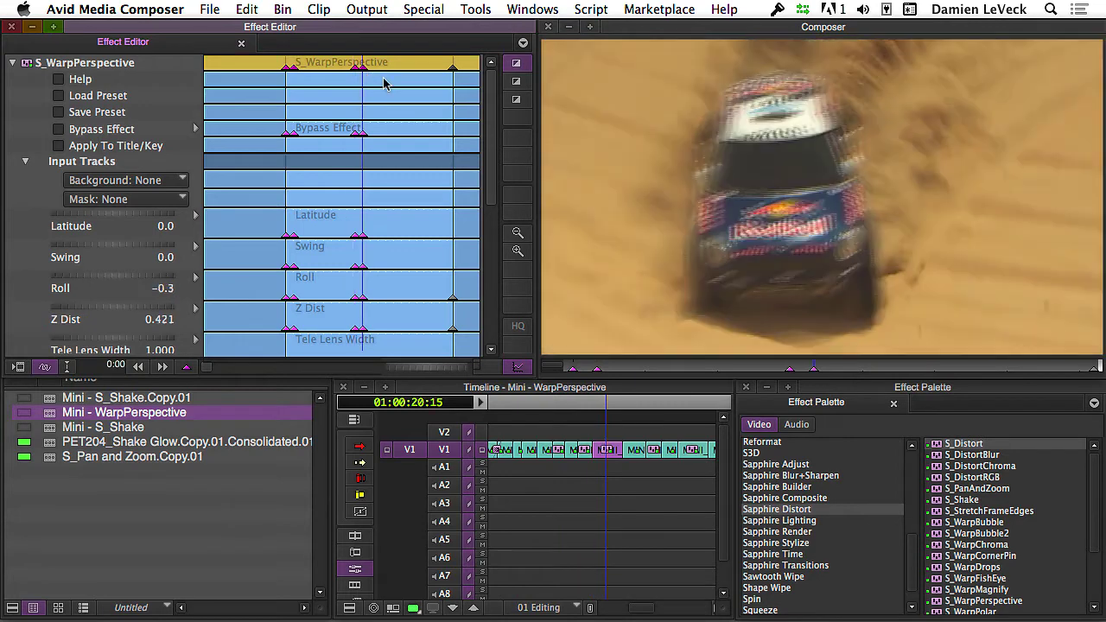
click(455, 72)
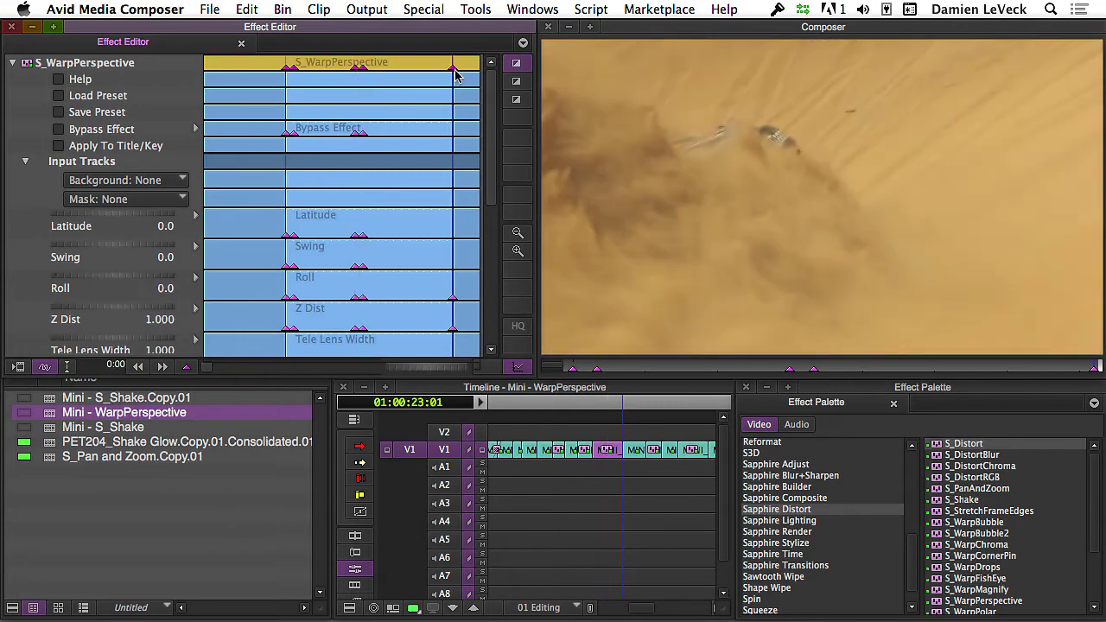
right_click(368, 69)
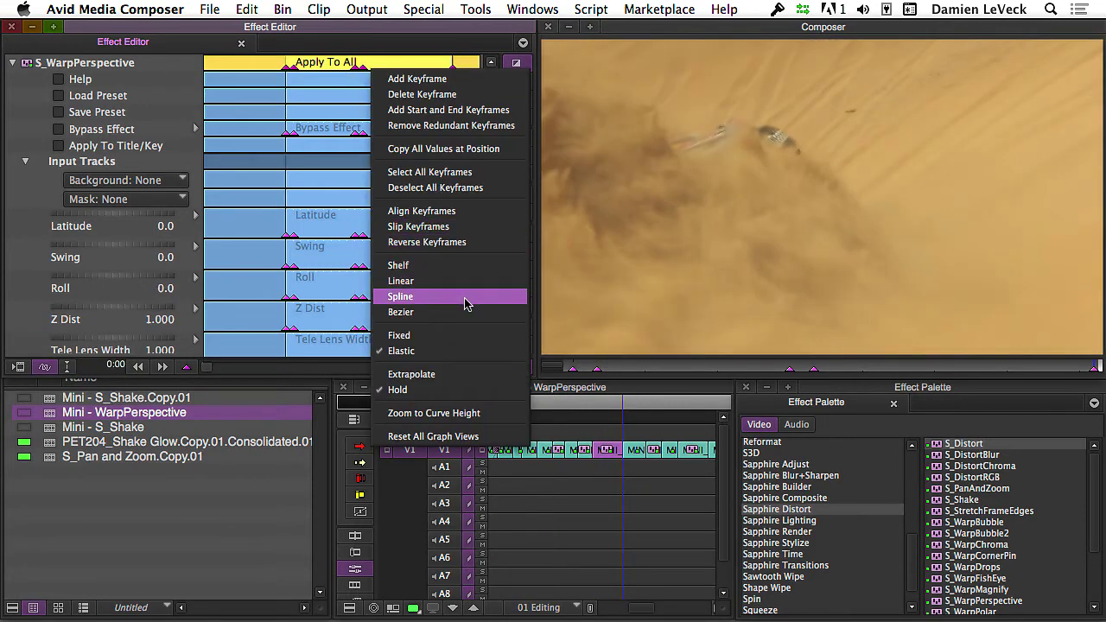
click(416, 297)
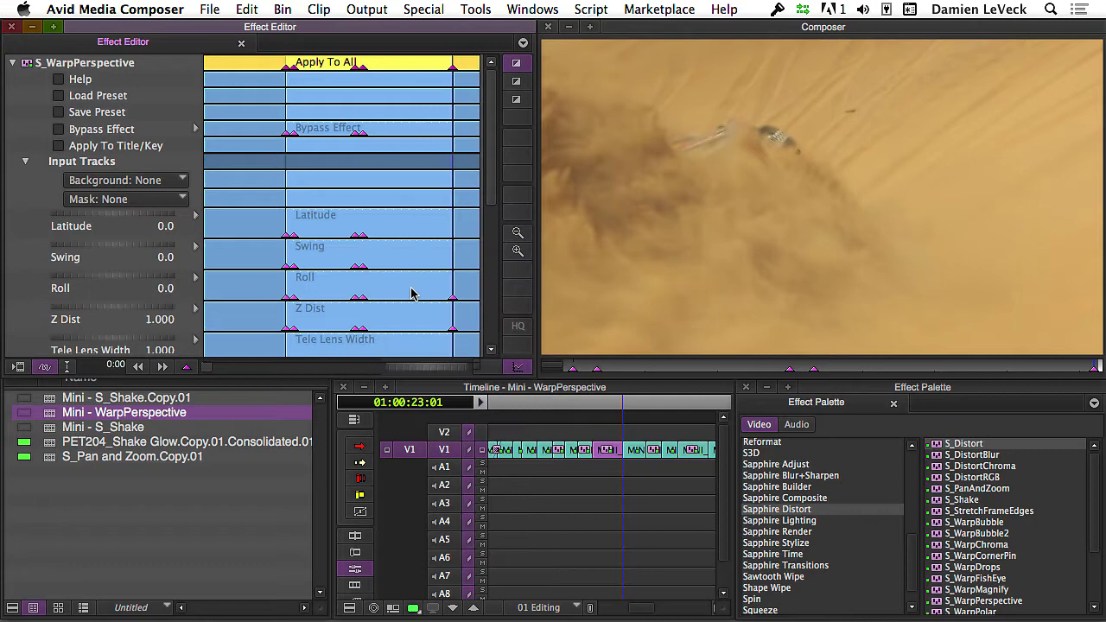
click(573, 369)
key(space)
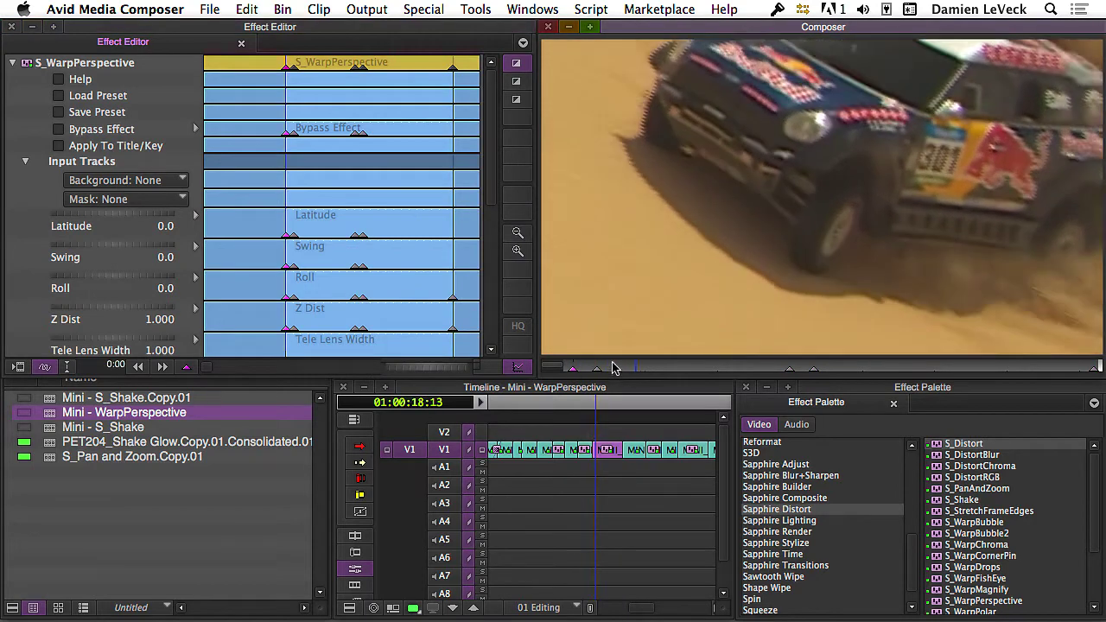
key(space)
click(577, 368)
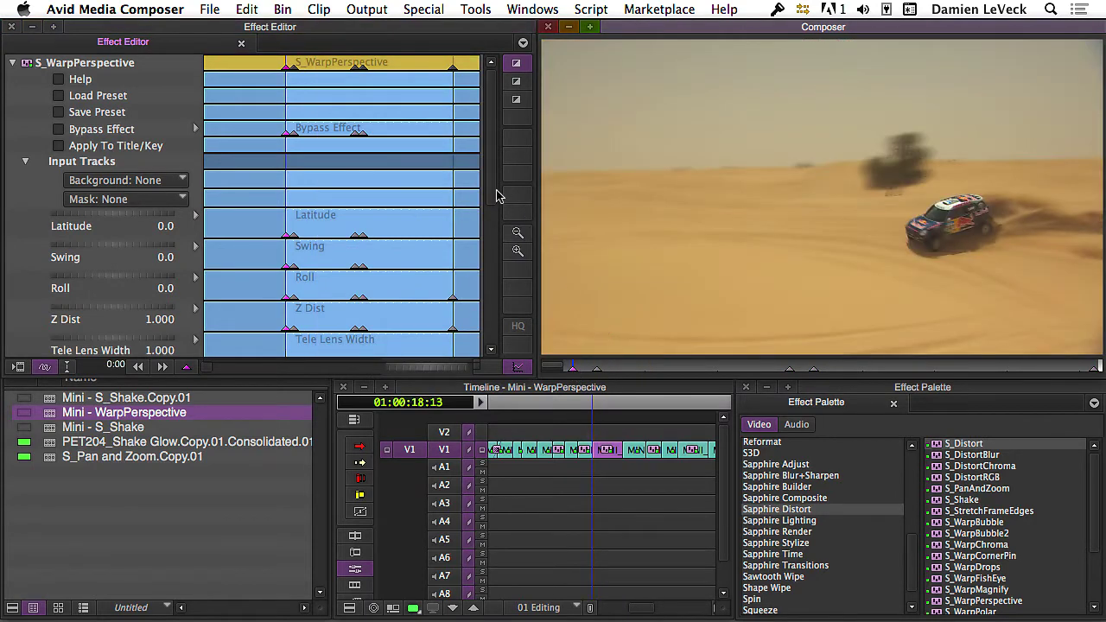
- Enable Motion Blur on the warp (180° shutter, 16 samples) and render the effect
scroll(498, 195, down, 10)
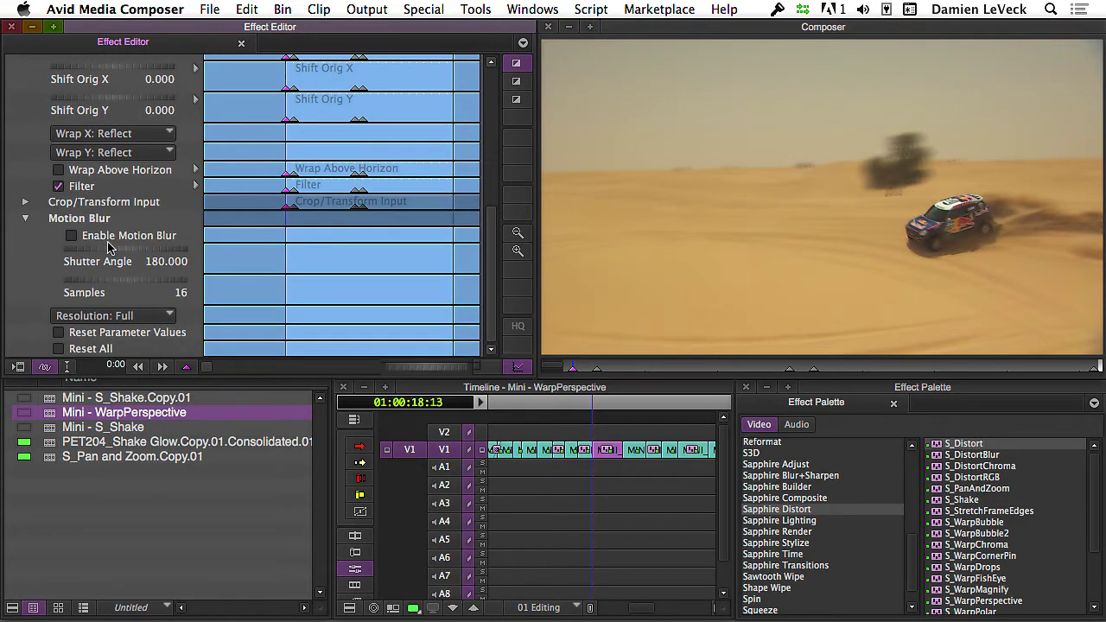
click(73, 237)
click(571, 375)
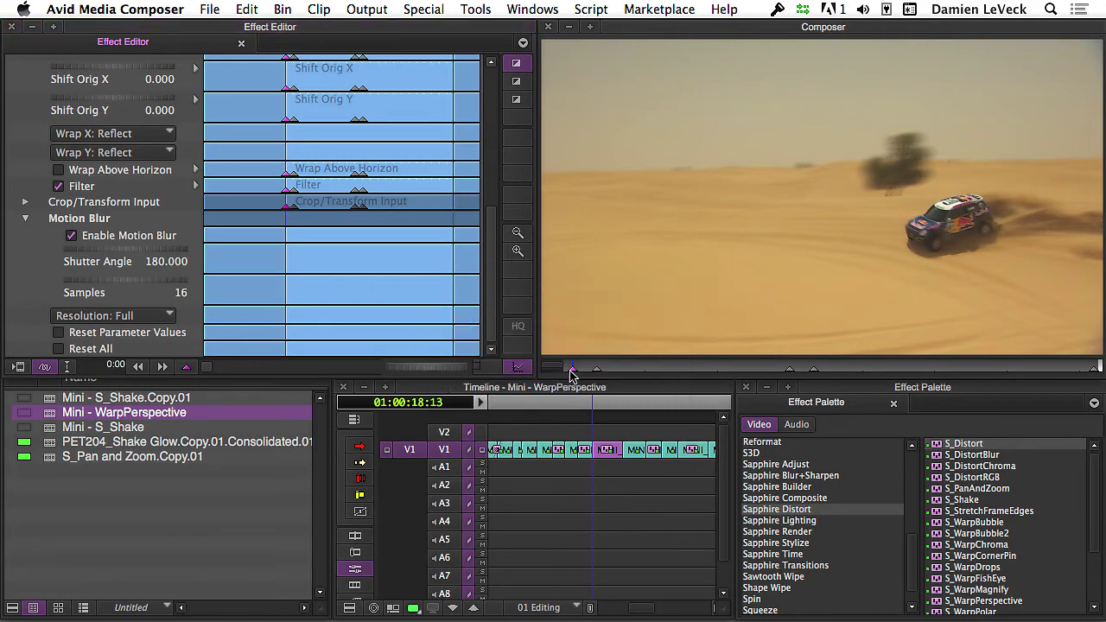